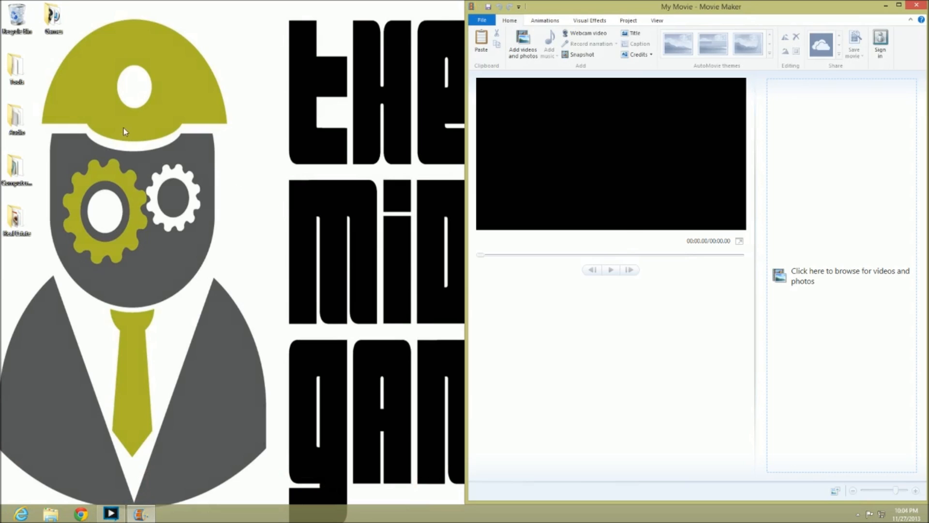
Launch Audacity from the desktop's Audio folder, close the folder window and dismiss the welcome message
double_click(16, 118)
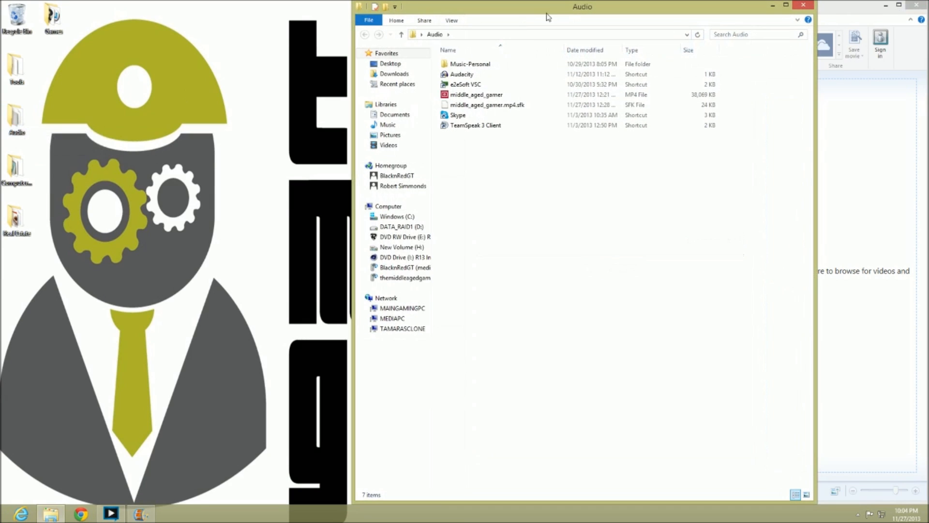
double_click(481, 75)
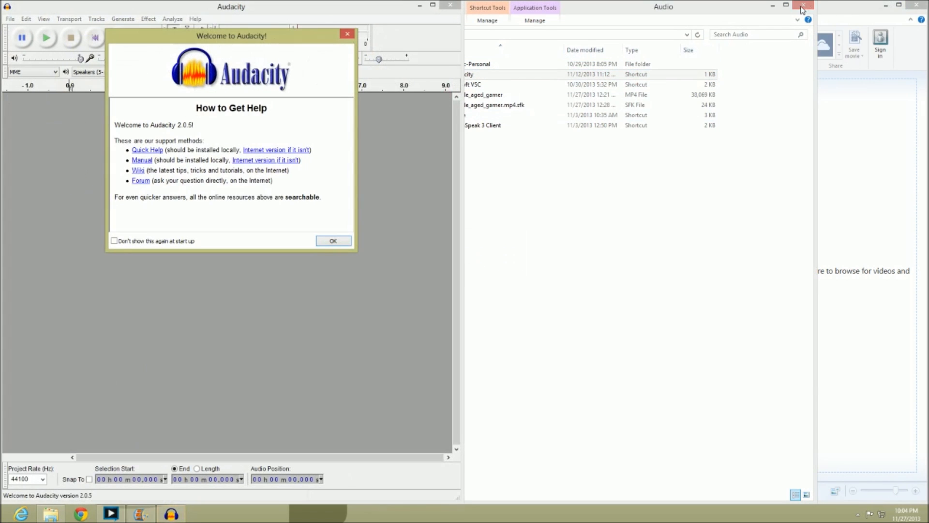
left_click(803, 5)
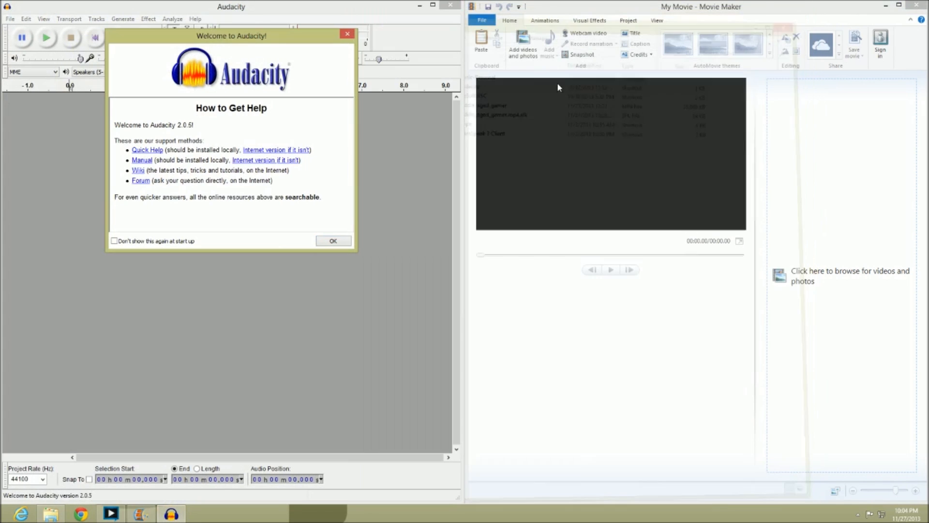
left_click(334, 241)
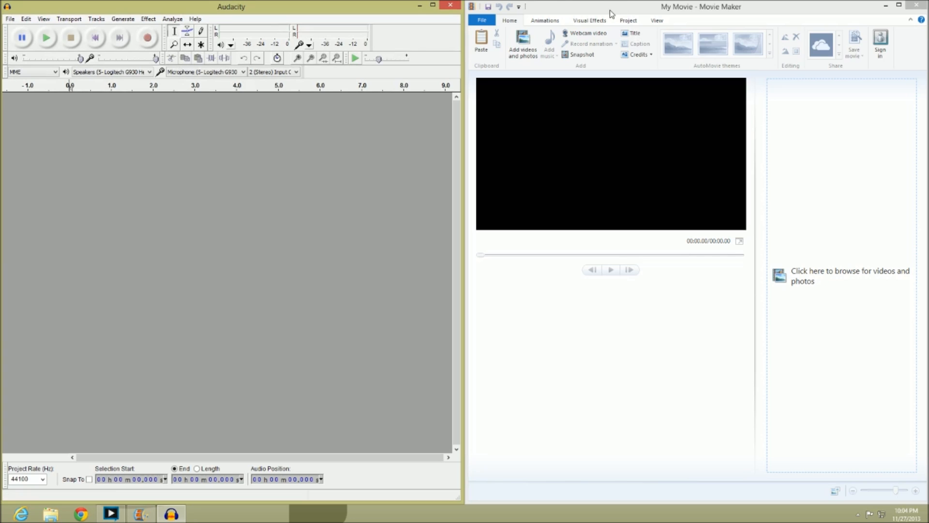
Open webcam video capture in Movie Maker and check that Audacity's input device is the Logitech G930 microphone
left_click(584, 34)
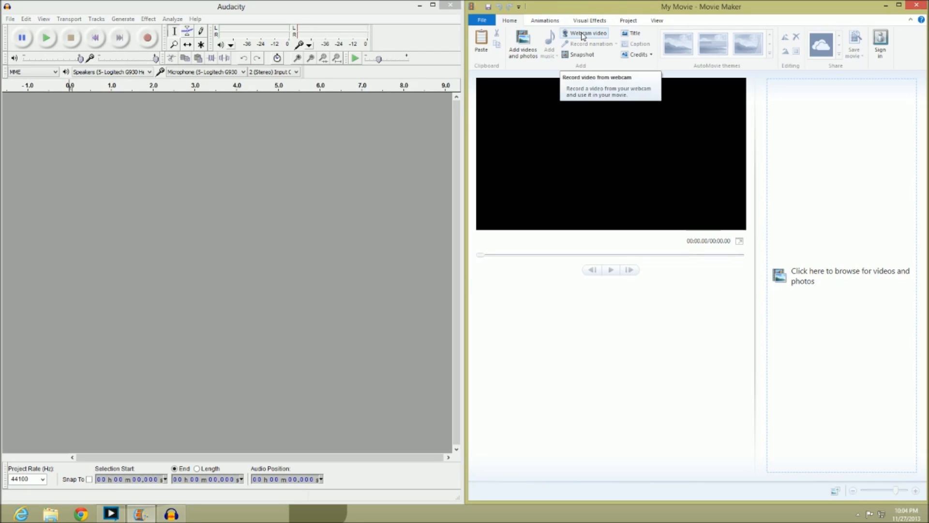
left_click(581, 36)
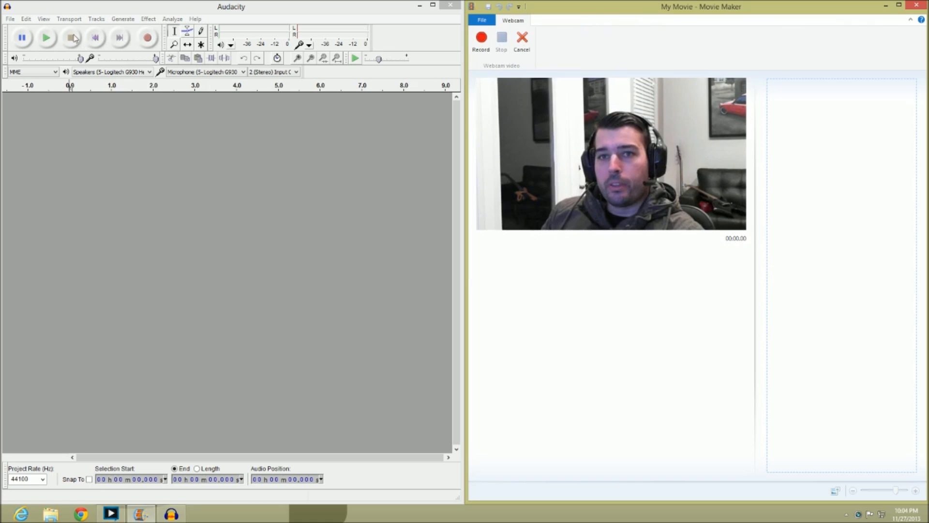
left_click(244, 72)
left_click(245, 72)
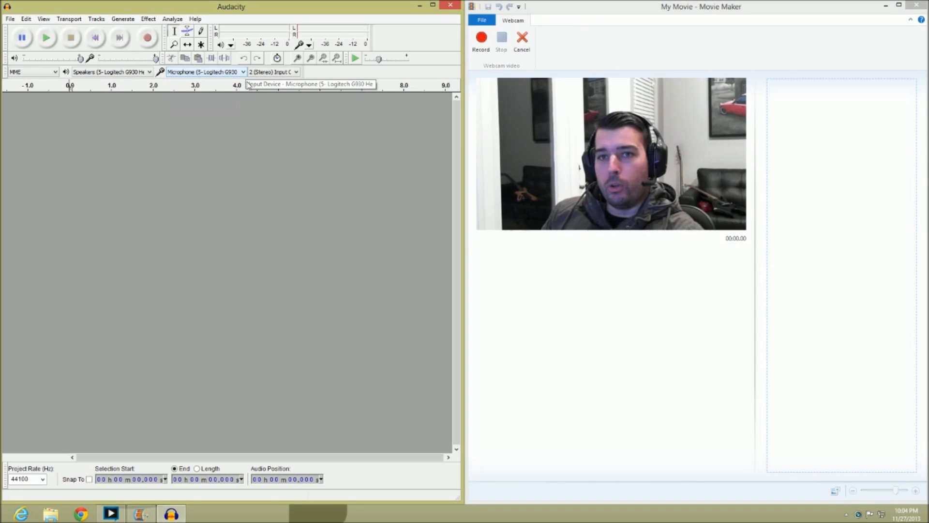
Record a few seconds of microphone audio in Audacity as a test and remove the test track
left_click(148, 38)
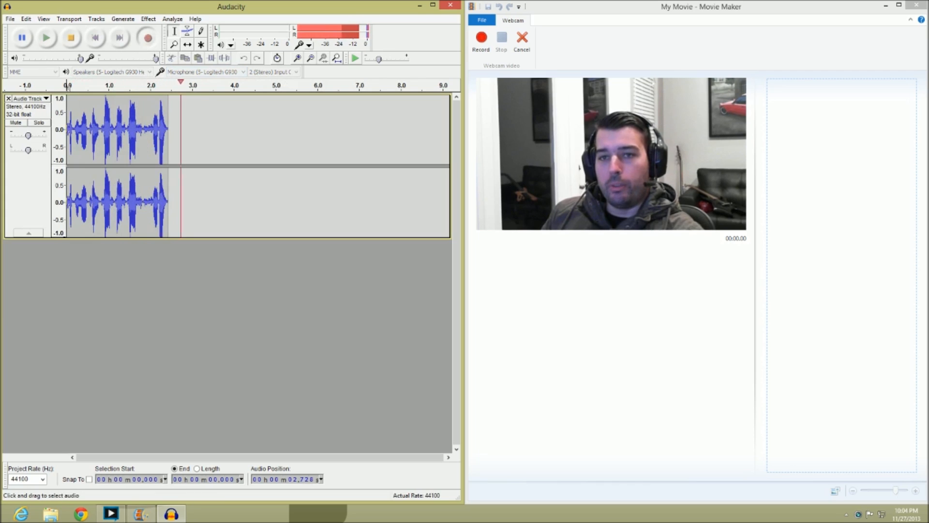
left_click(78, 41)
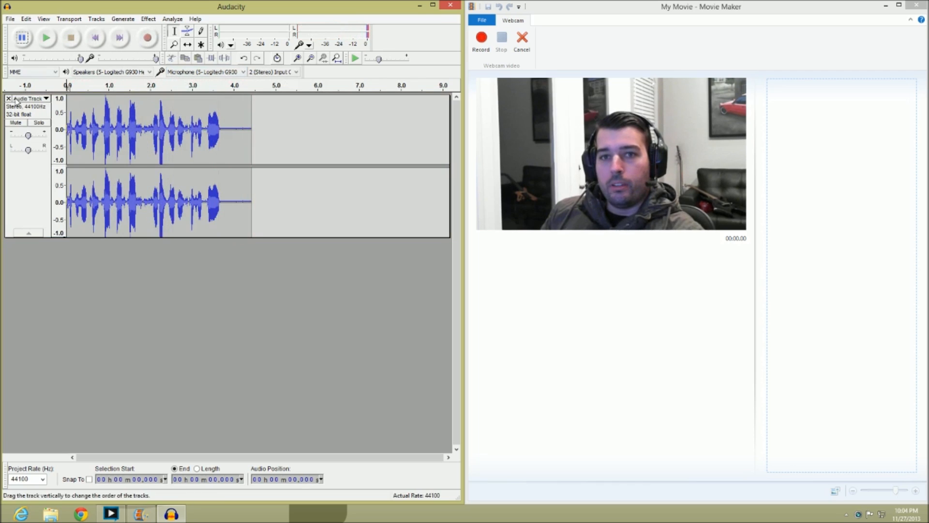
key("ctrl+z")
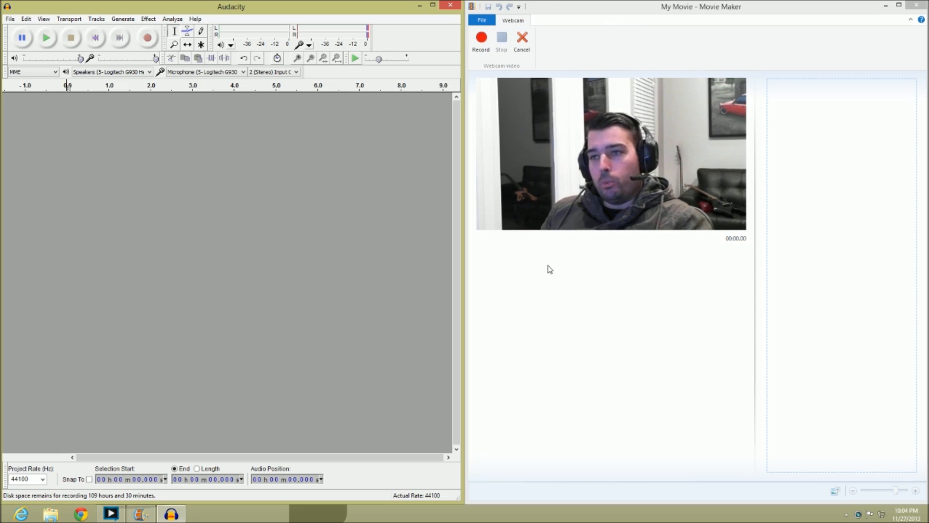
Record webcam video in Movie Maker with microphone audio running in Audacity, and stop the webcam capture after about 14 seconds
left_click(481, 43)
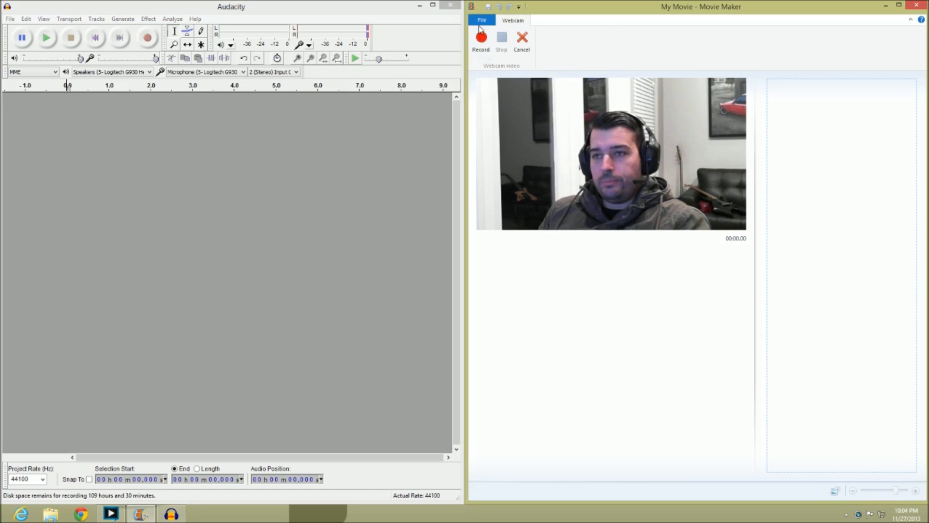
left_click(150, 42)
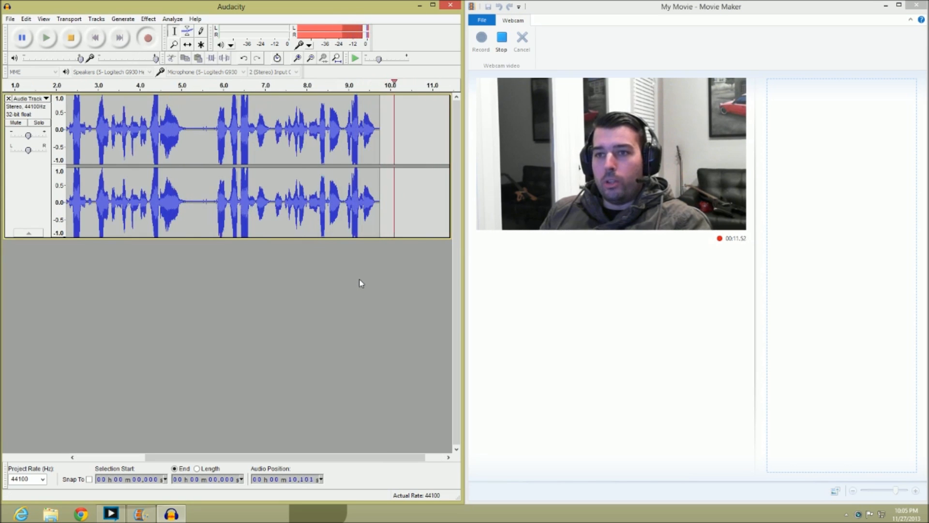
left_click(501, 38)
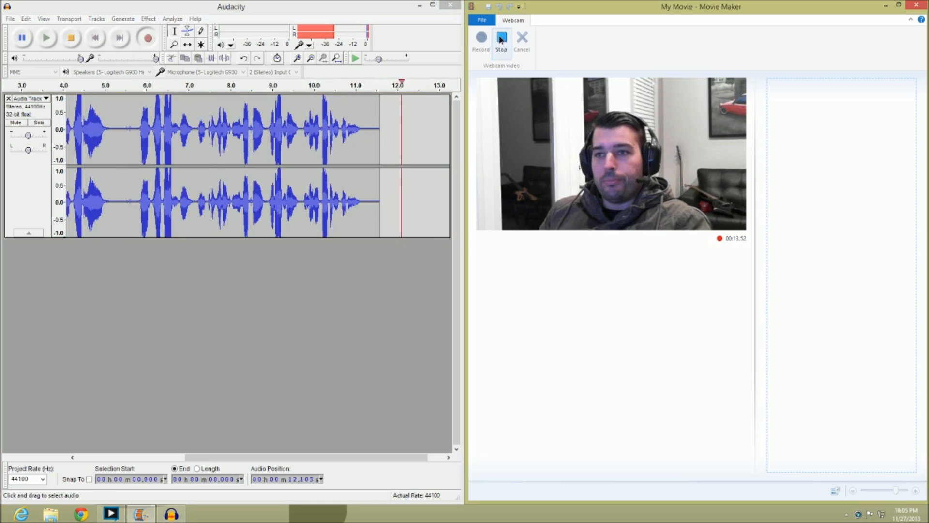
left_click(505, 44)
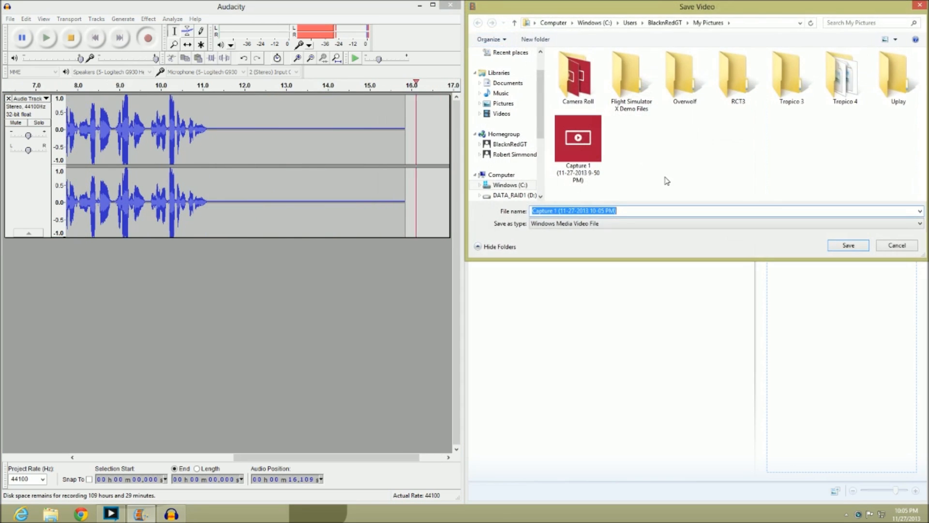
left_click(578, 141)
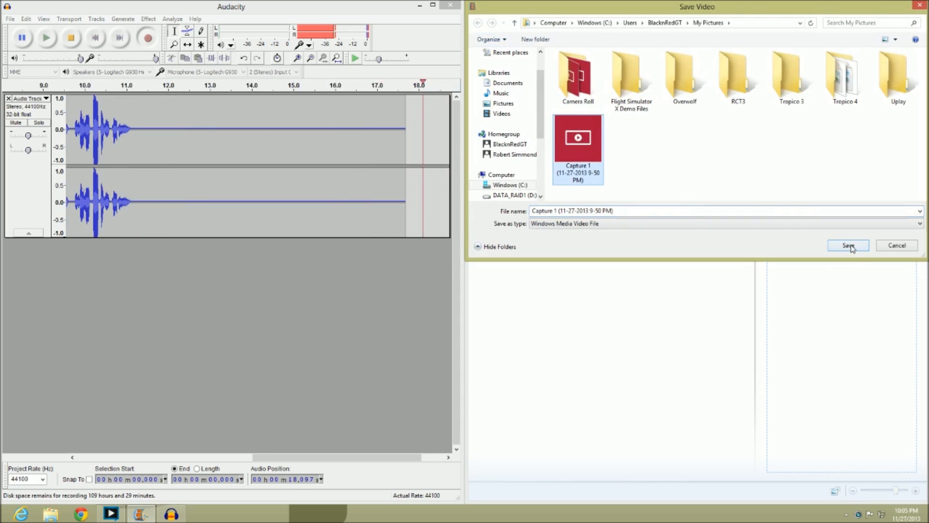
left_click(852, 247)
left_click(485, 255)
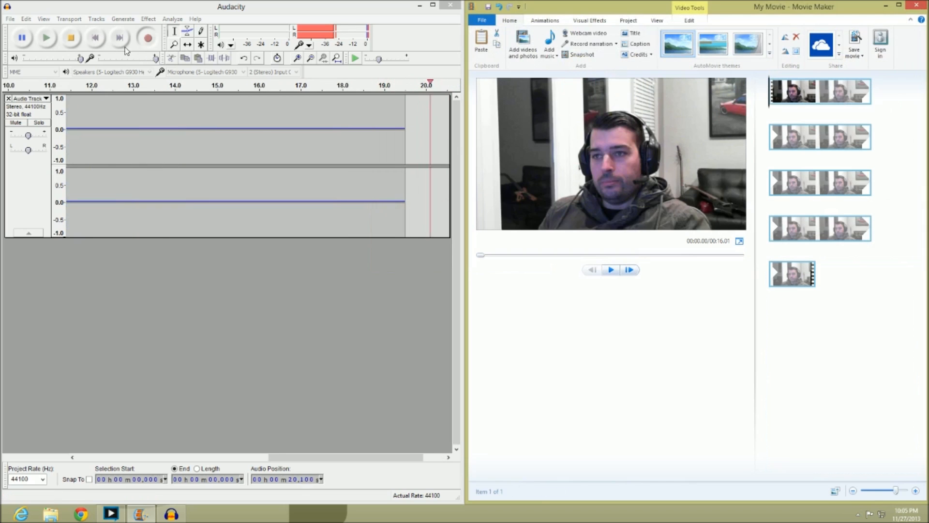
left_click(73, 39)
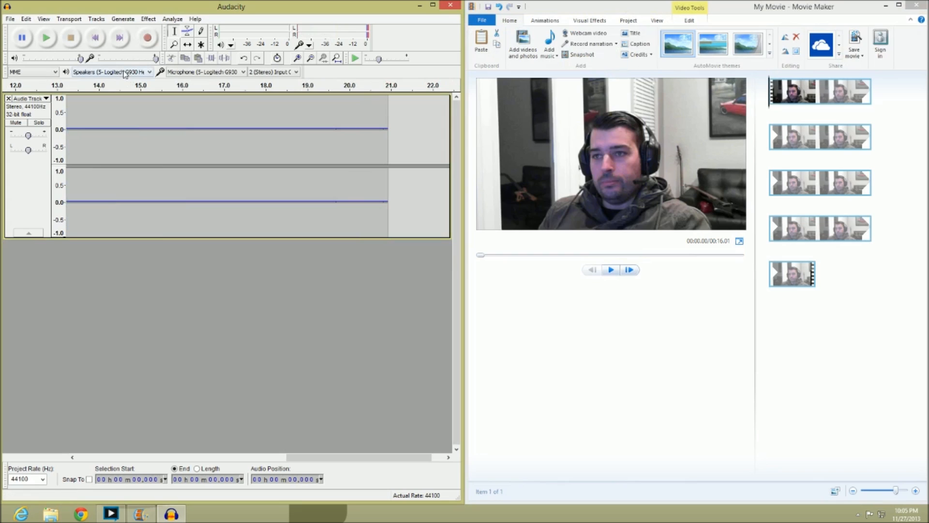
Export the movie with the high-definition display setting as an MPEG-4 file named WebcamFootage on New Volume (H:)
left_click(482, 21)
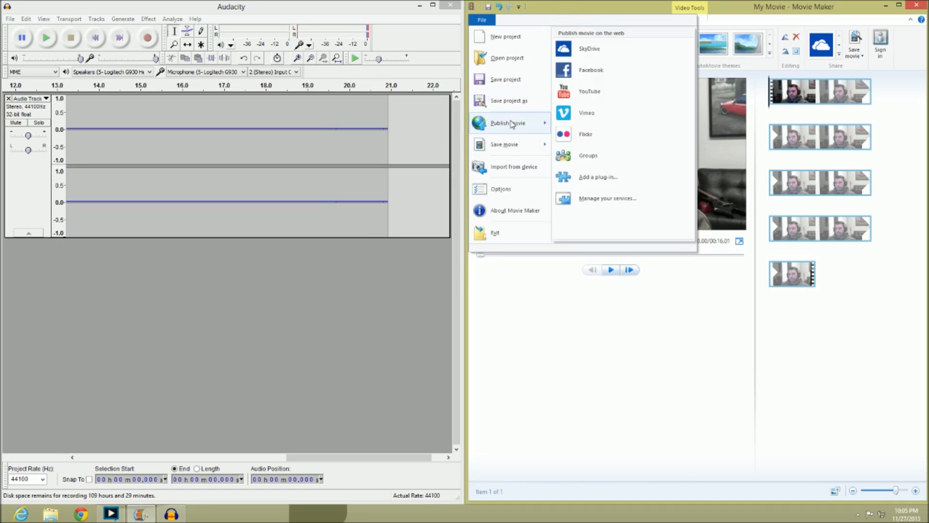
mouse_move(514, 147)
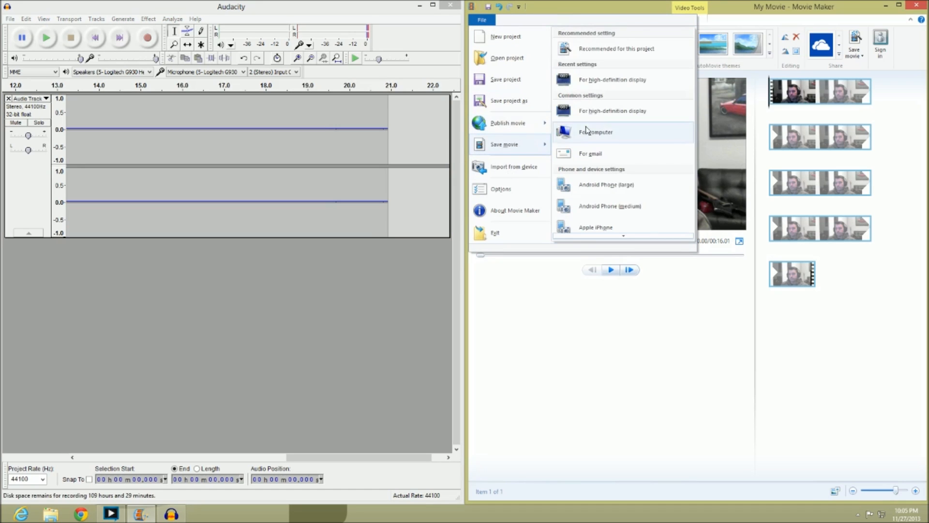
left_click(601, 80)
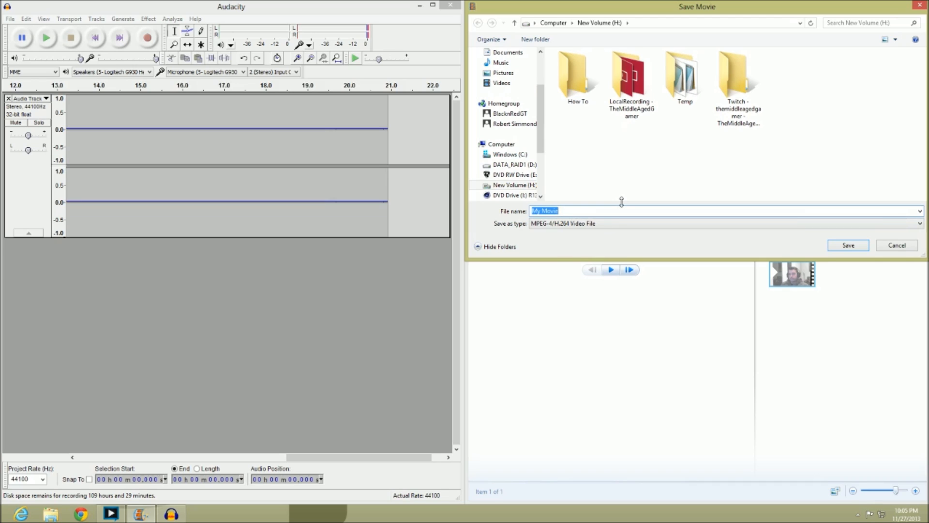
type("WebcamFootage")
key("Return")
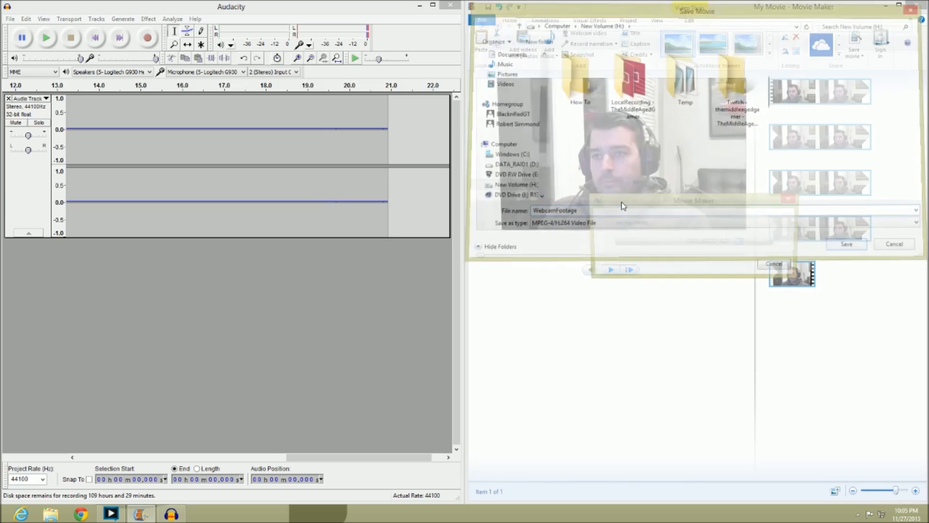
Export the Audacity recording to New Volume (H:) as a 16 bit PCM WAV file named Webcamfootage Audio
left_click(297, 246)
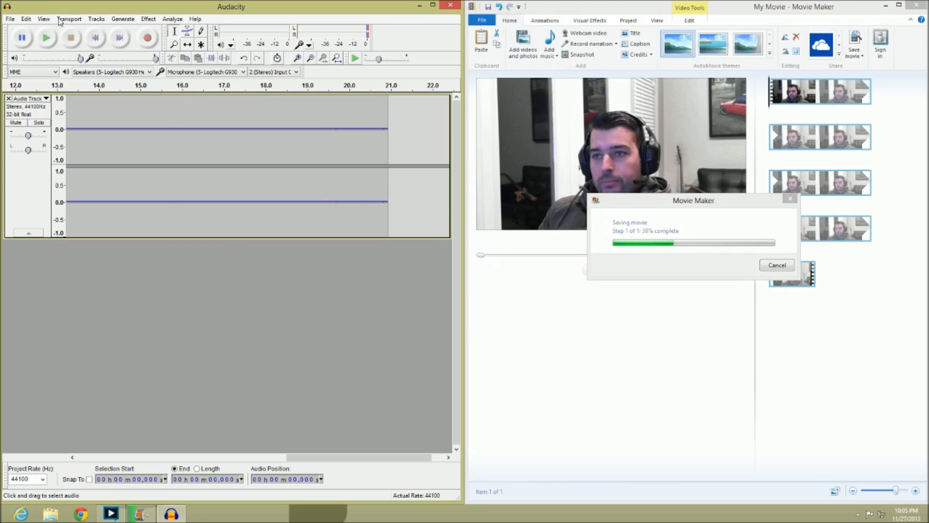
left_click(10, 19)
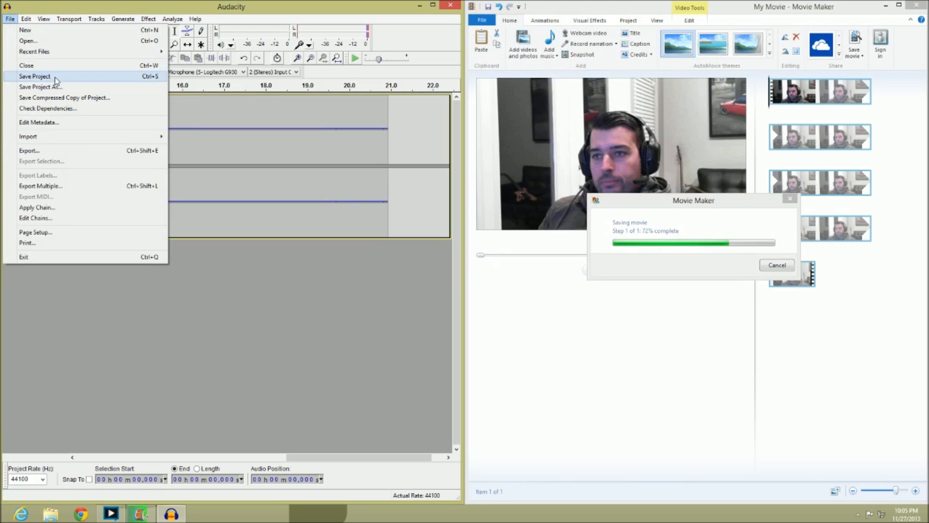
left_click(56, 153)
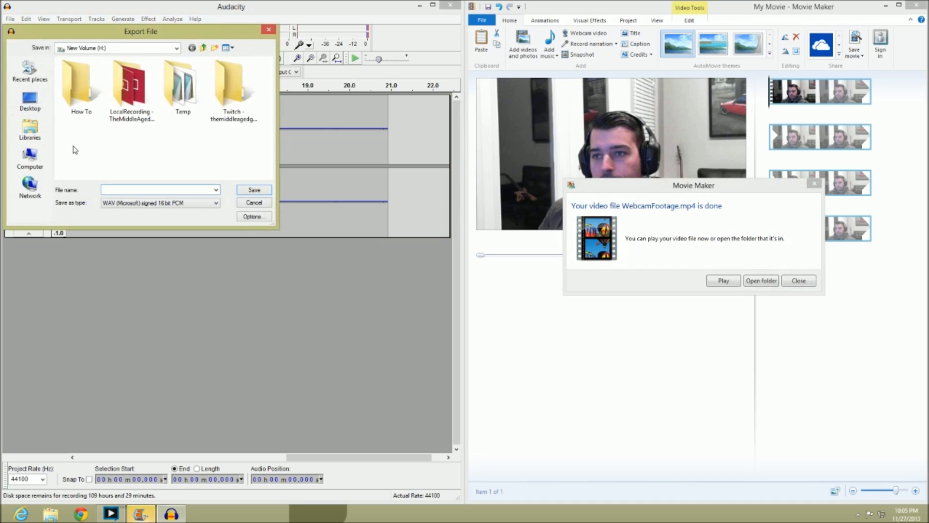
left_click(167, 204)
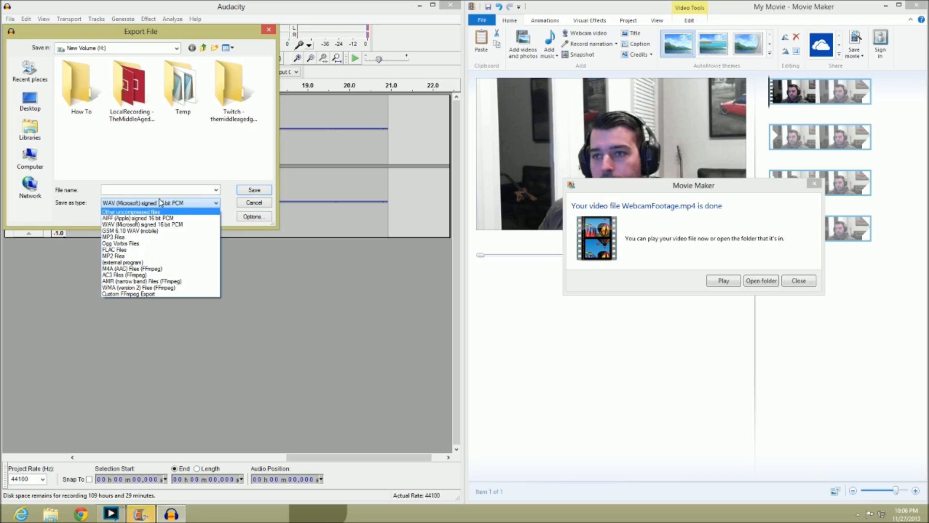
left_click(163, 204)
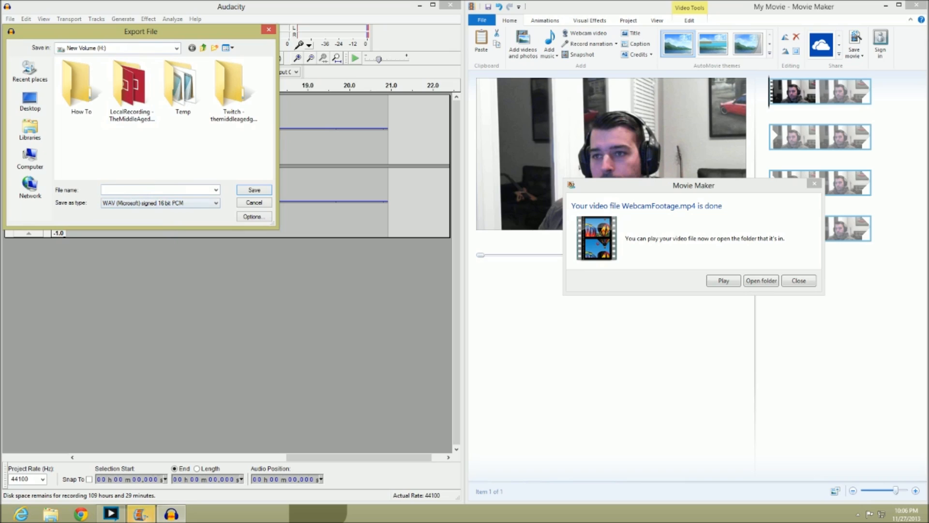
type("WE")
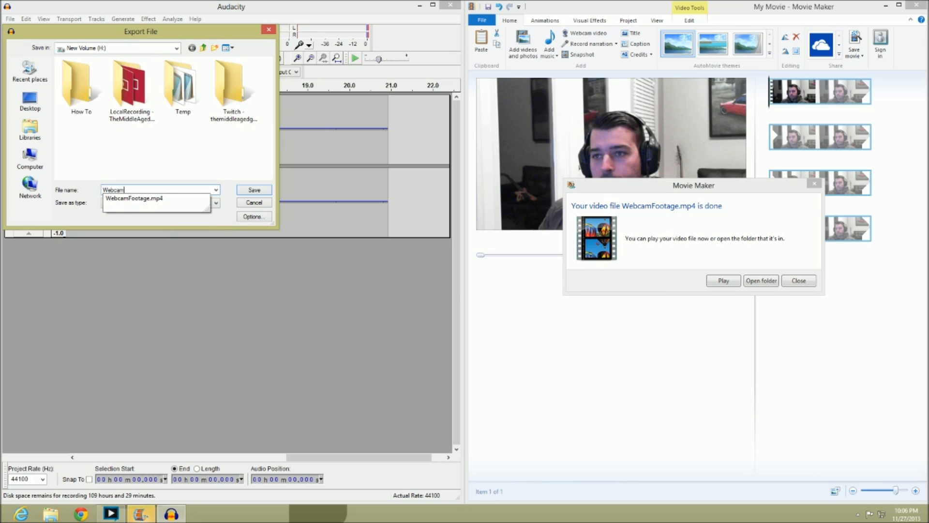
type("bcamfootageAudio")
key("Return")
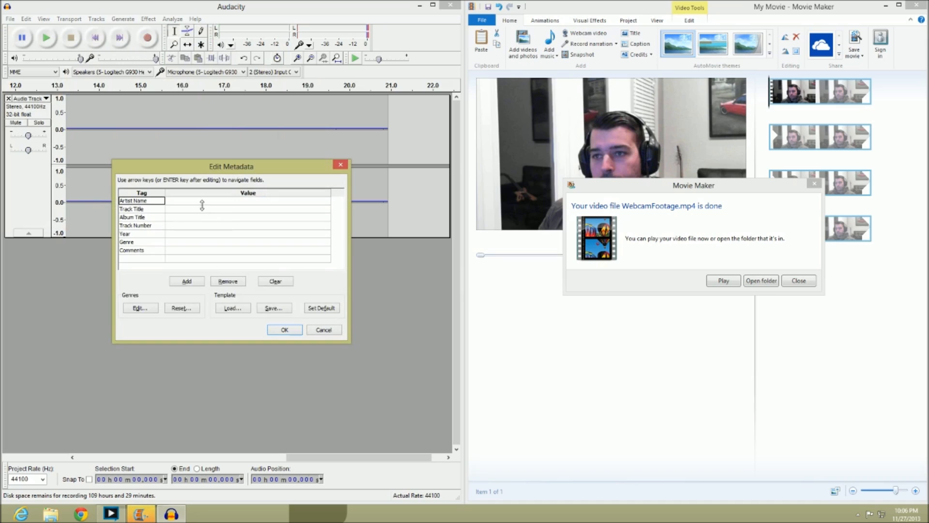
Fill in the artist name in the audio metadata and complete the export
left_click(199, 202)
type("T")
left_click(284, 329)
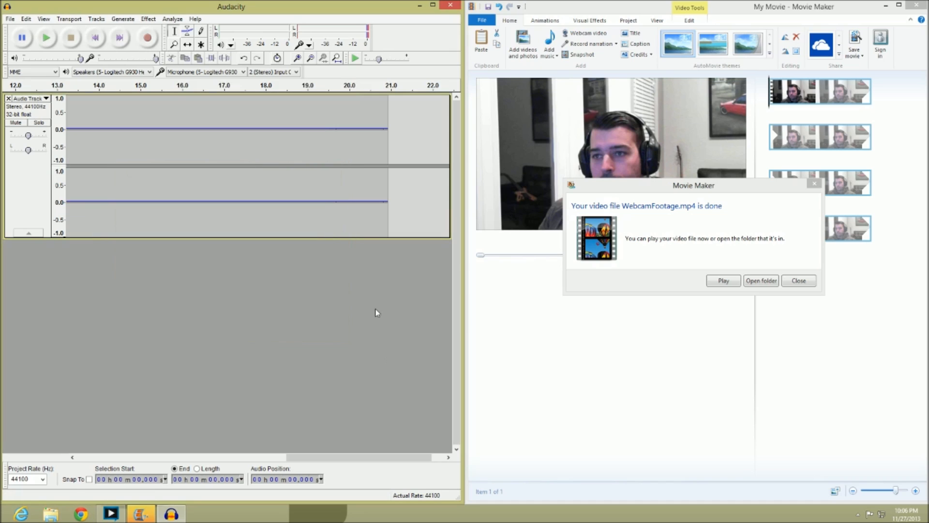
Open the exported movie's folder, close Audacity without saving and dock the folder window beside Movie Maker
left_click(749, 280)
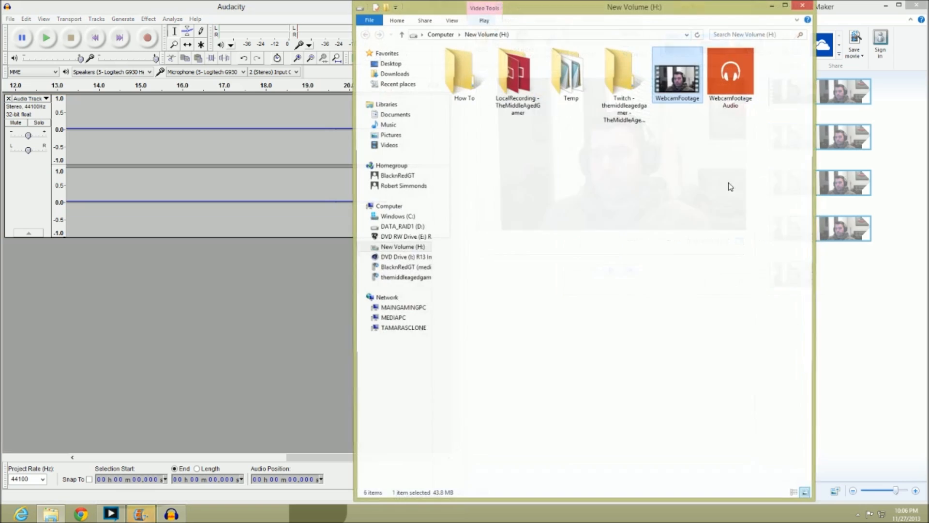
left_click_drag(586, 10, 480, 175)
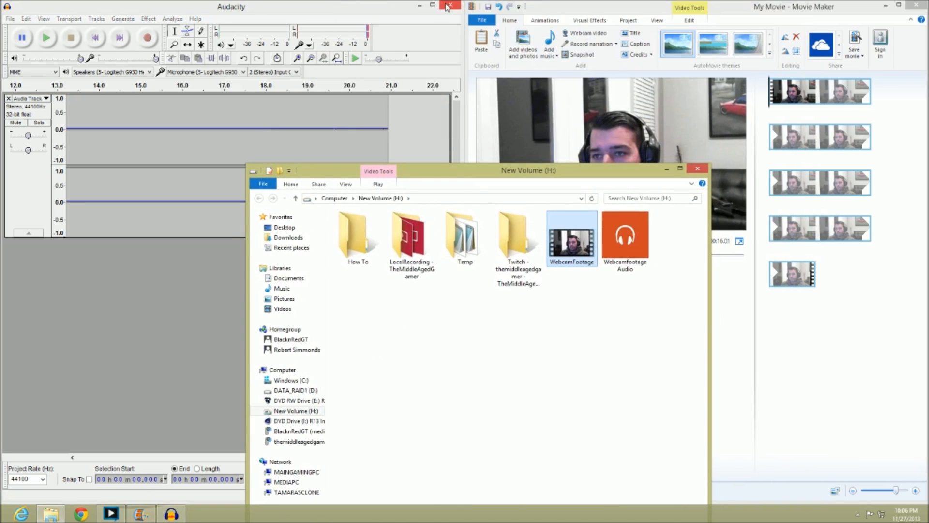
left_click(451, 5)
left_click(474, 291)
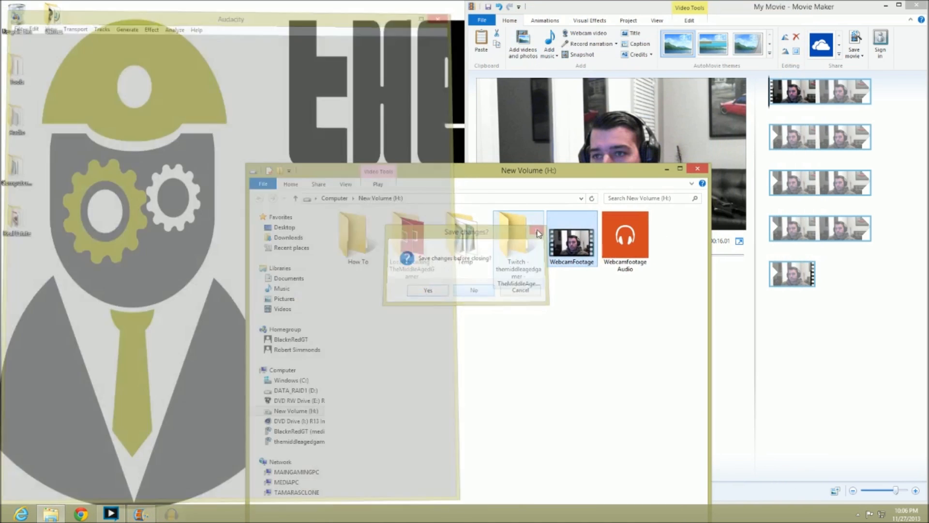
left_click_drag(367, 170, 7, 8)
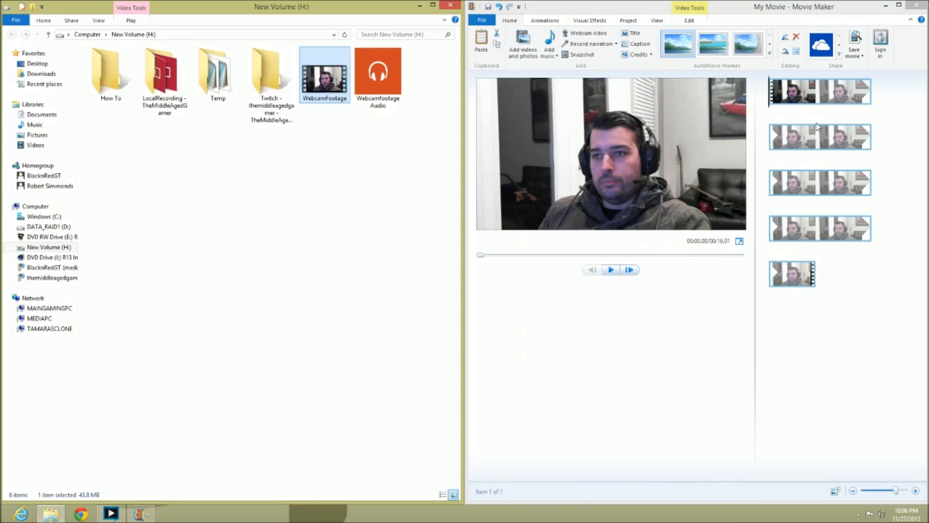
Delete the webcam clip from the Movie Maker project and select the exported Webcamfootage Audio file in the folder
left_click(816, 94)
key("Delete")
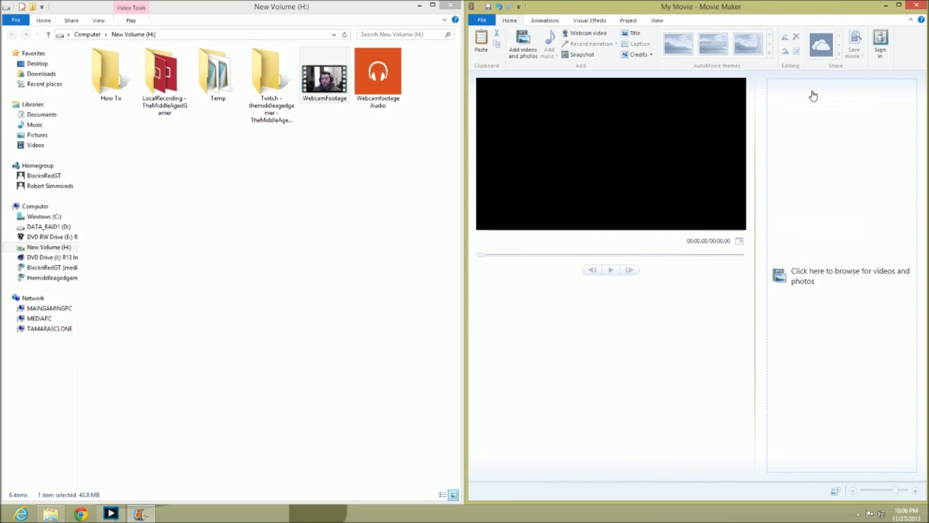
left_click(344, 176)
left_click(322, 92)
left_click(390, 91)
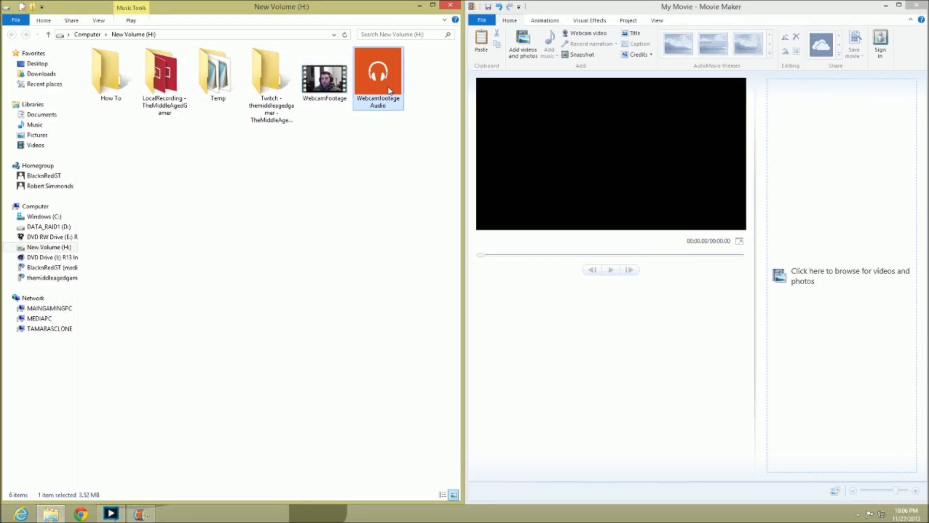
Add the WebcamFootage video and the Webcamfootage Audio file to the Movie Maker project and maximize Movie Maker
left_click(392, 189)
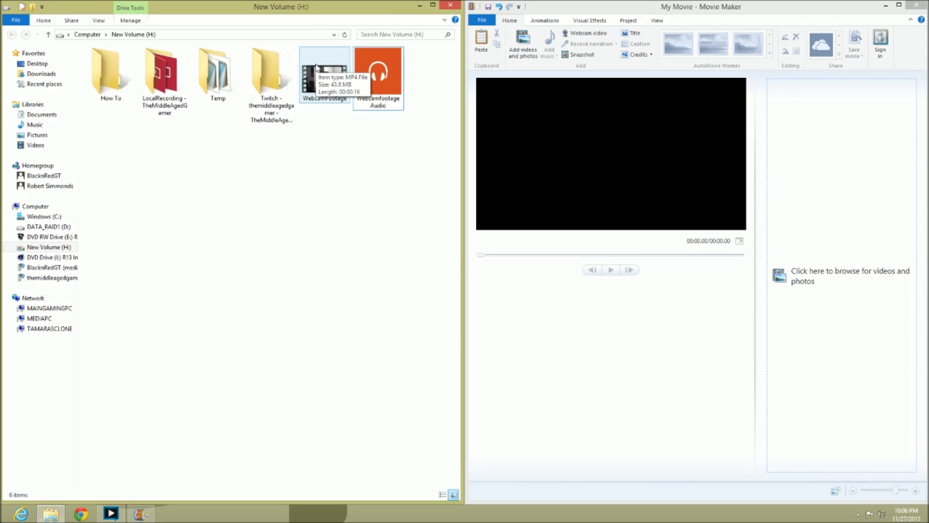
left_click_drag(320, 78, 784, 126)
left_click_drag(378, 73, 771, 120)
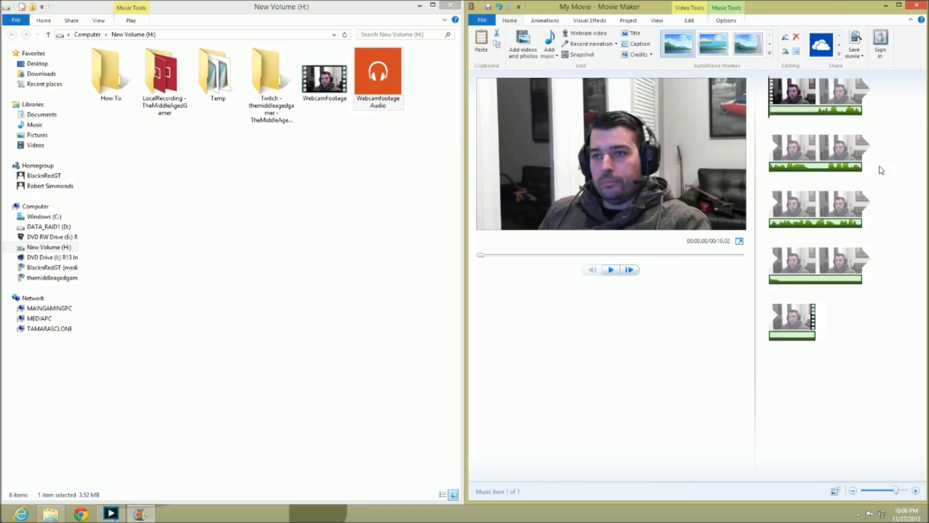
double_click(625, 11)
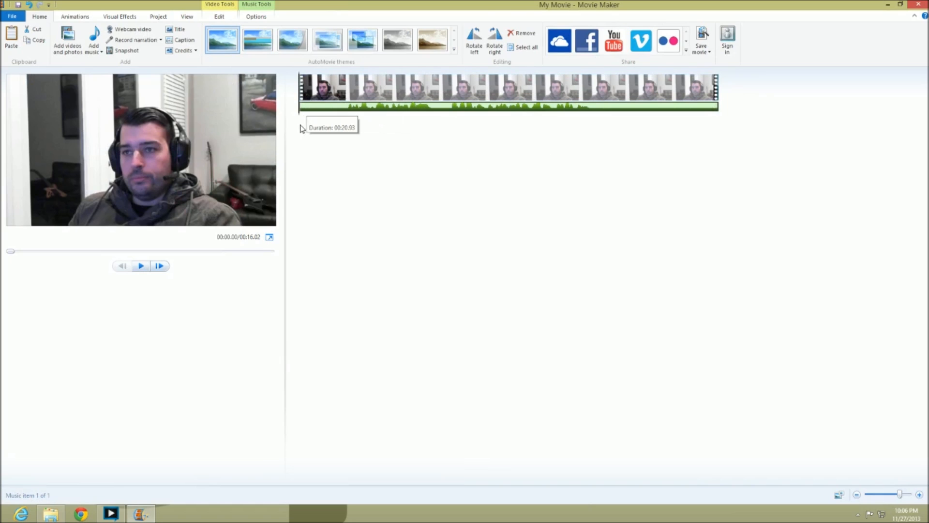
Play the movie from the start to check how the audio matches the video, and enlarge the preview
left_click(143, 266)
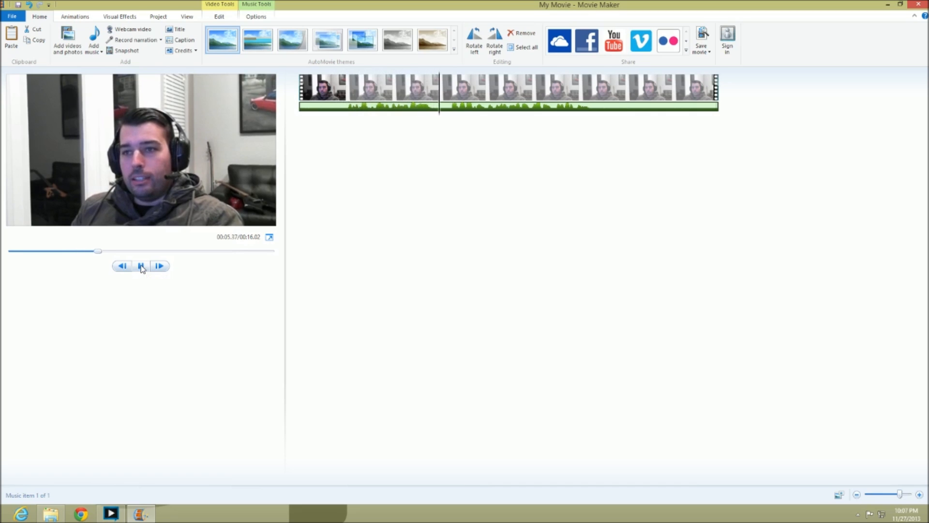
left_click(141, 267)
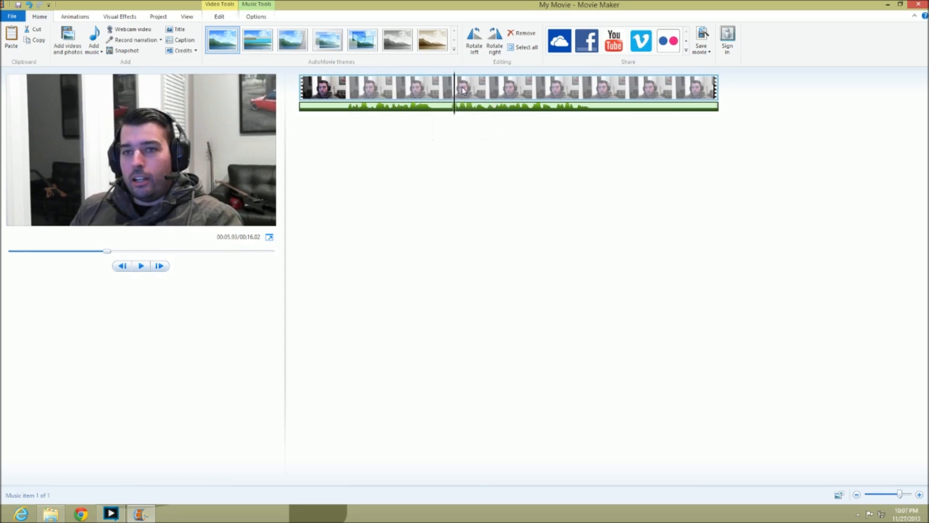
left_click(332, 91)
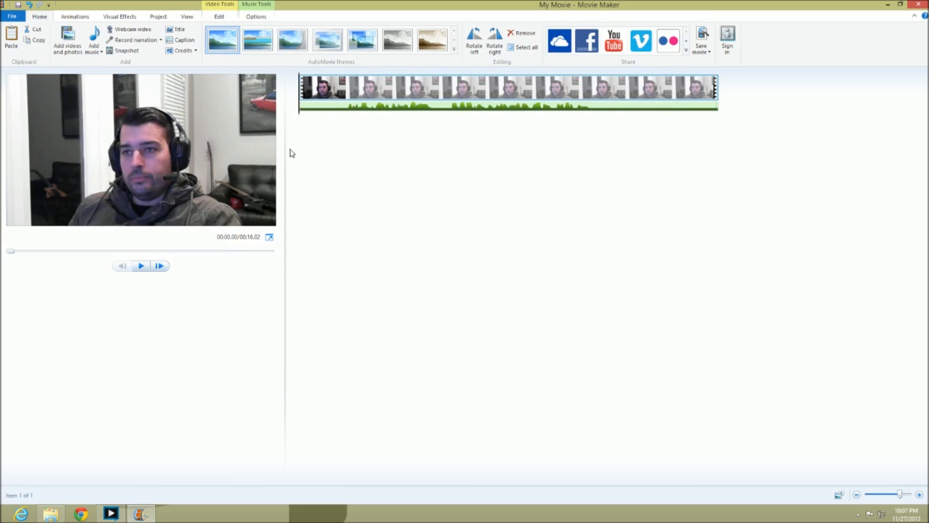
left_click_drag(284, 160, 623, 159)
left_click_drag(685, 165, 740, 164)
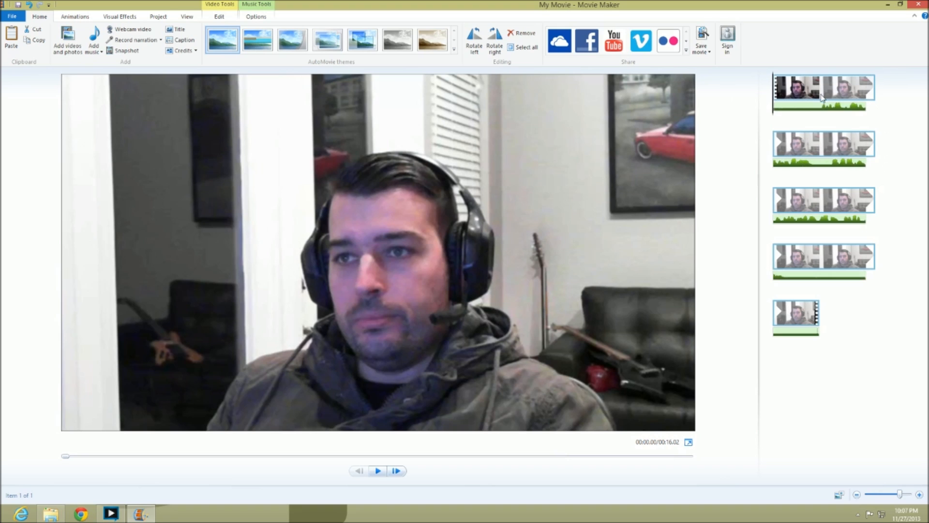
left_click(378, 470)
Shift the audio track to start slightly before 1.87 s, playing the movie to check that it matches the speaker's lips
left_click_drag(790, 107, 843, 111)
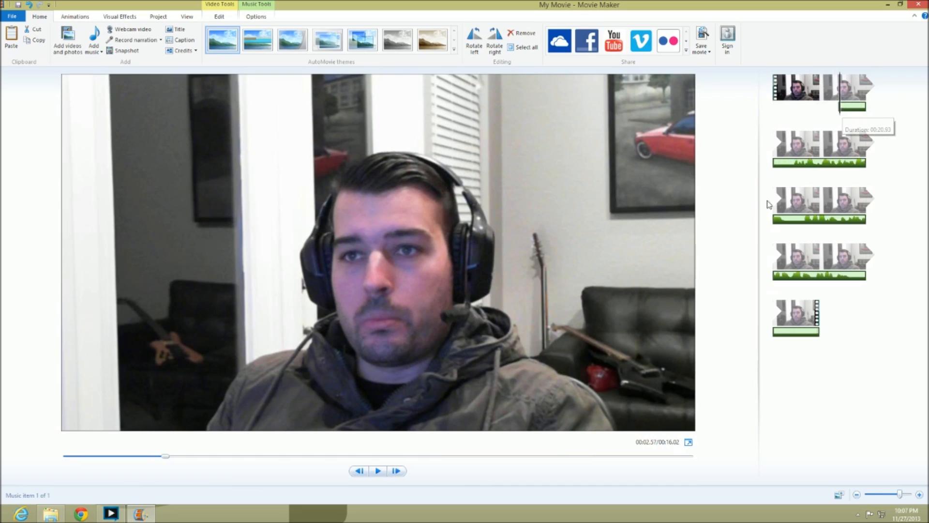
left_click_drag(756, 207, 484, 207)
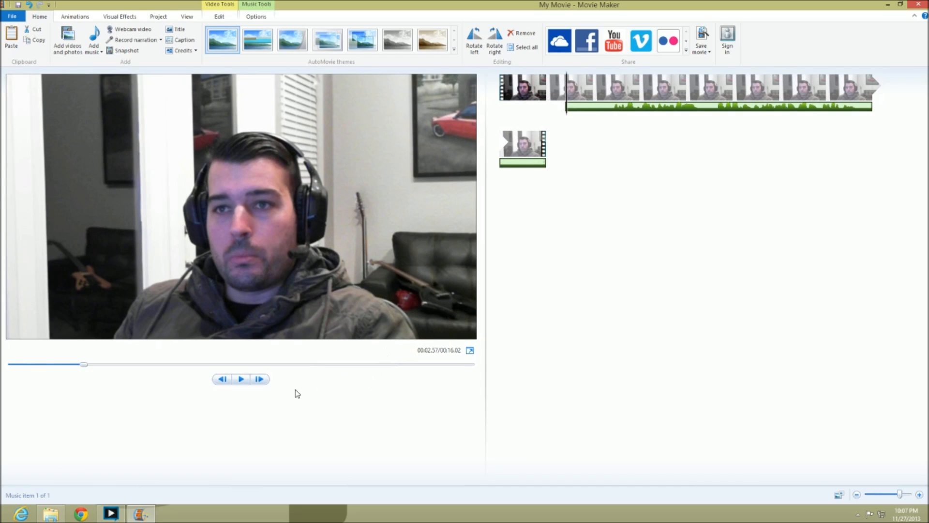
left_click(241, 380)
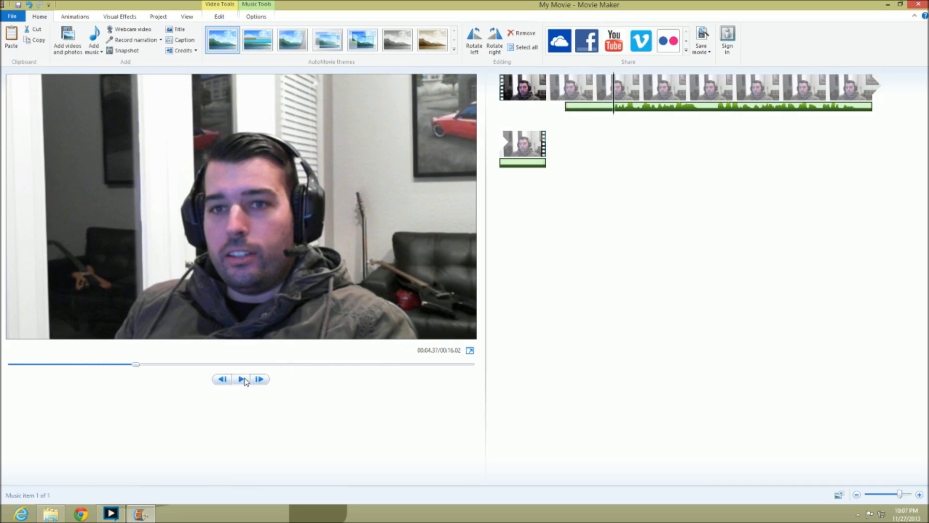
left_click_drag(651, 107, 548, 109)
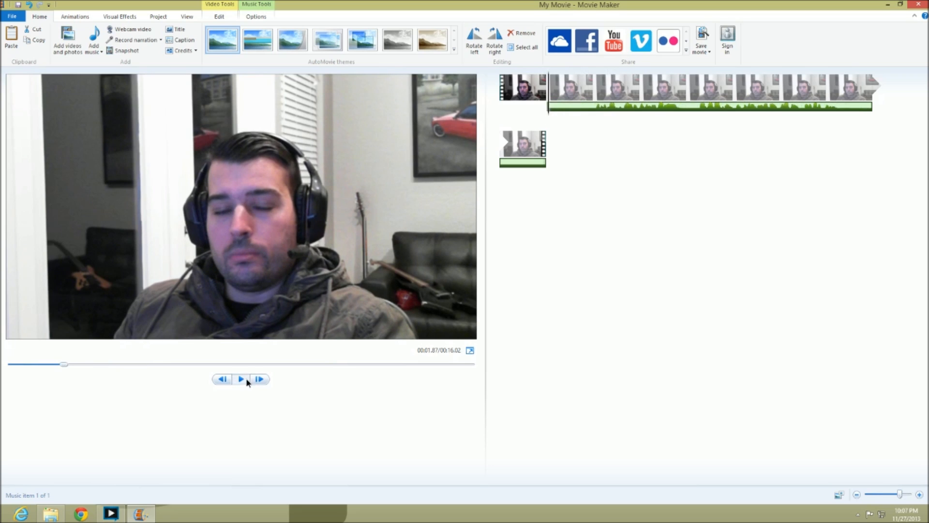
left_click(246, 381)
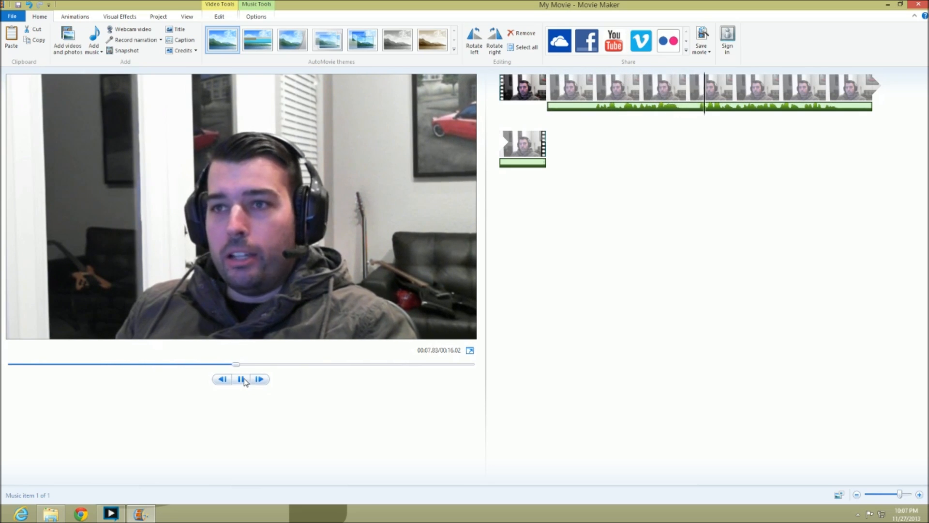
left_click_drag(563, 114, 548, 112)
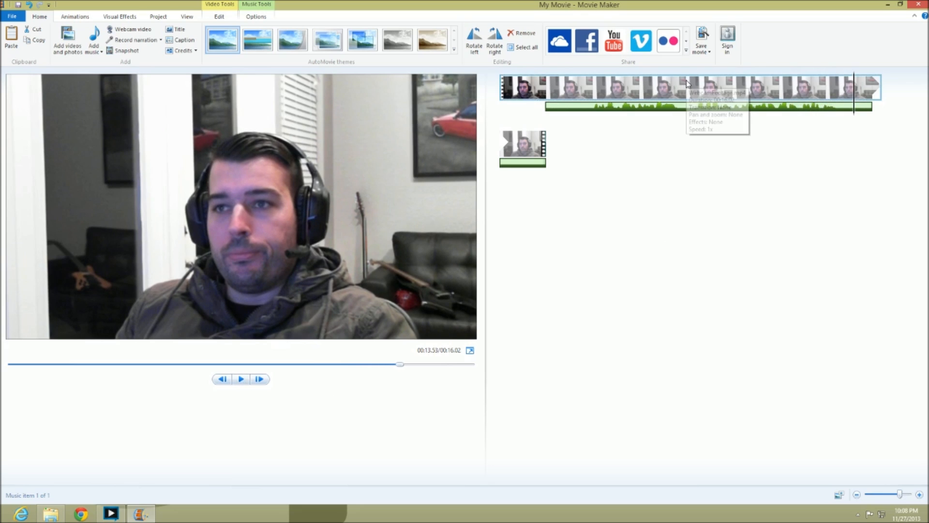
Save the movie for high-definition display to New Volume (H:) as an MPEG-4 file named Webcamplusaudio
left_click(10, 17)
mouse_move(50, 122)
mouse_move(33, 140)
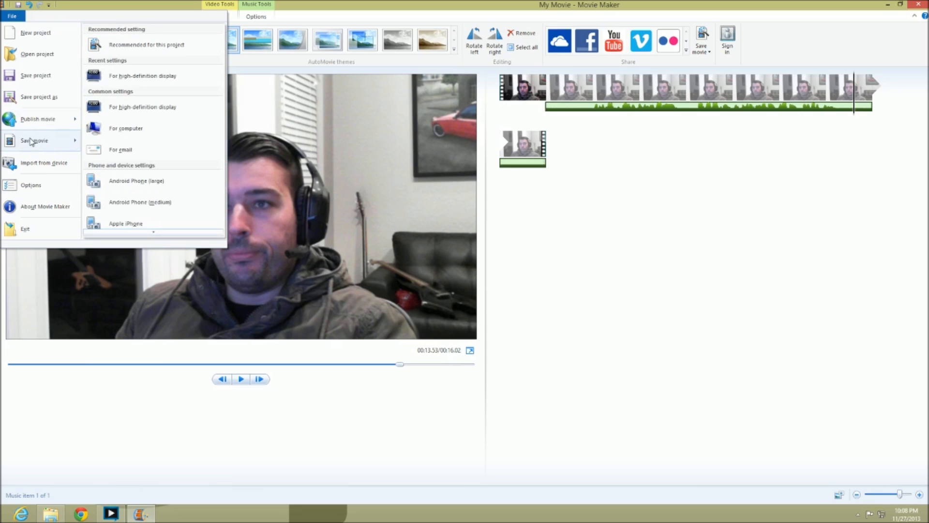
left_click(140, 80)
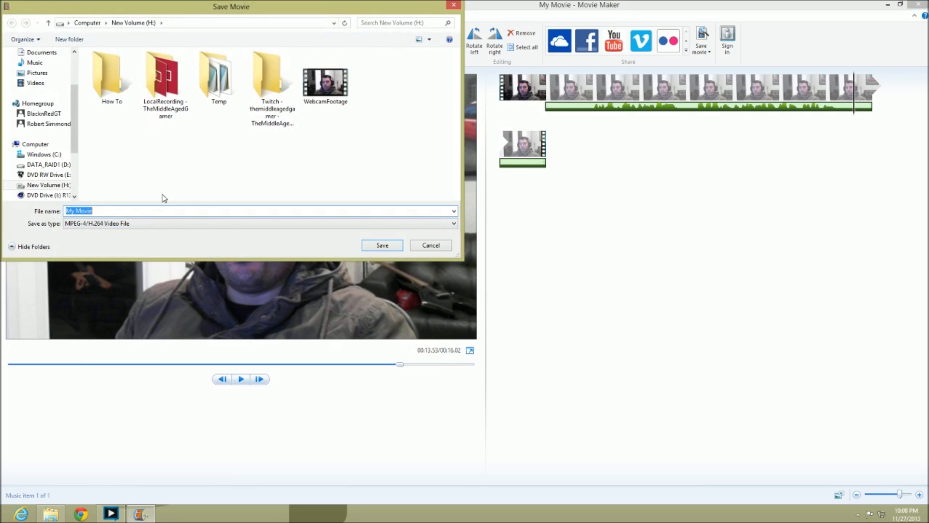
type("Webcam")
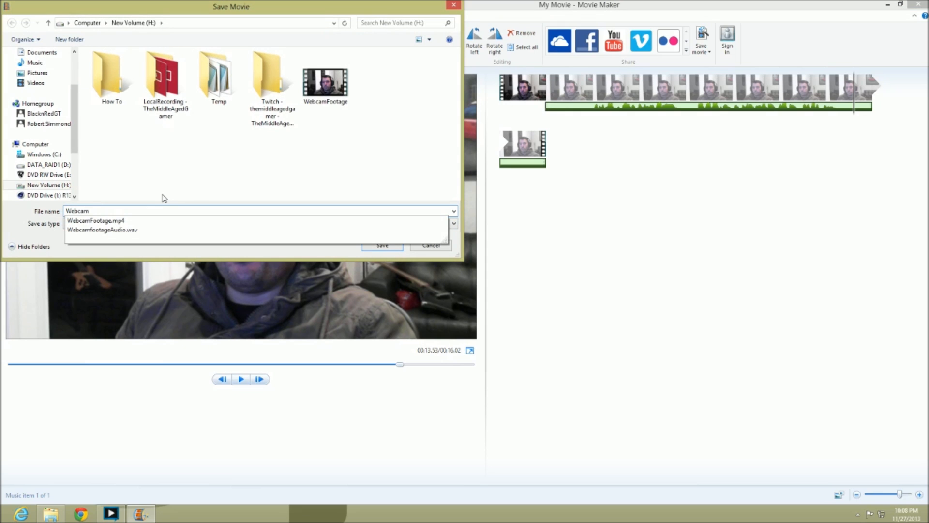
type("plusaudio")
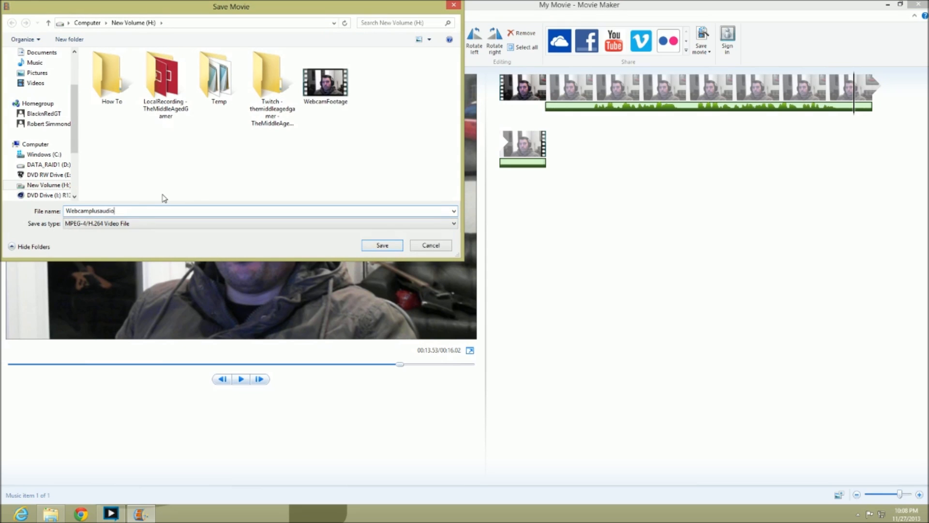
key("Return")
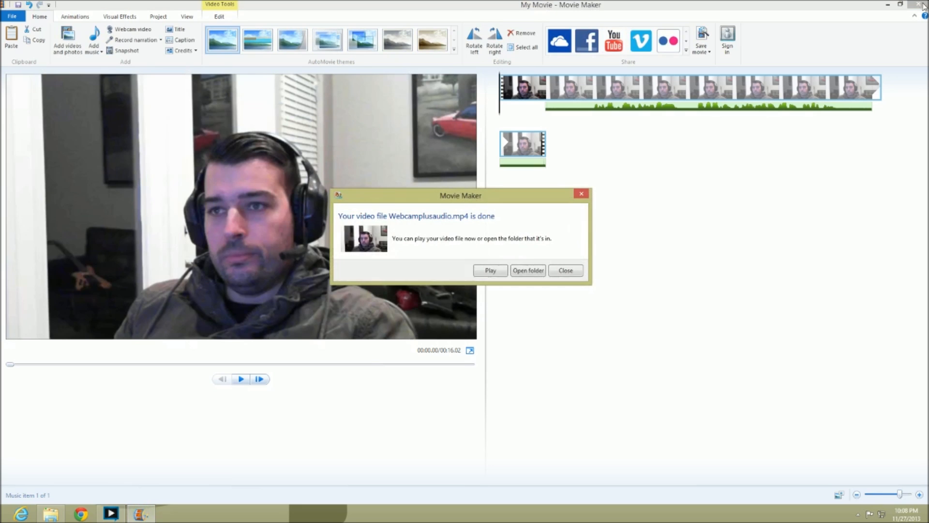
Open the exported movie's folder and close Movie Maker without saving the project
left_click(529, 270)
left_click(916, 5)
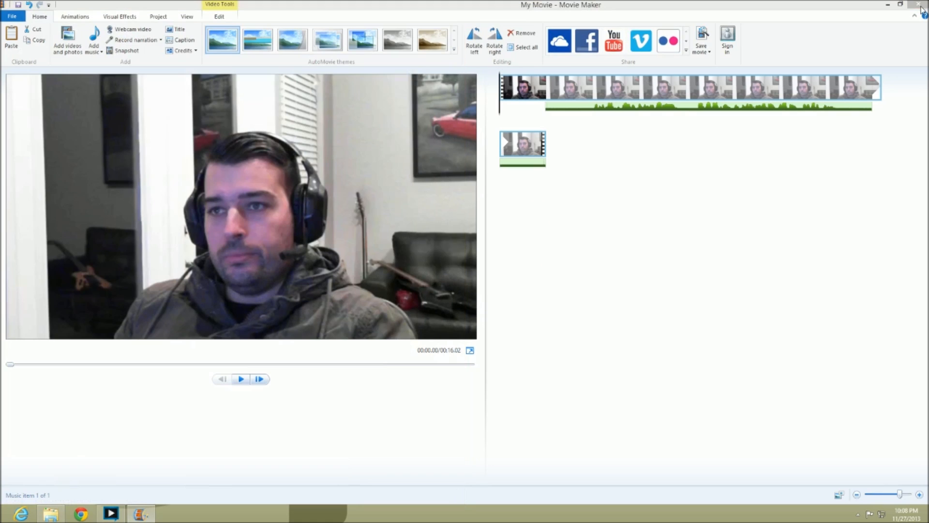
left_click(489, 255)
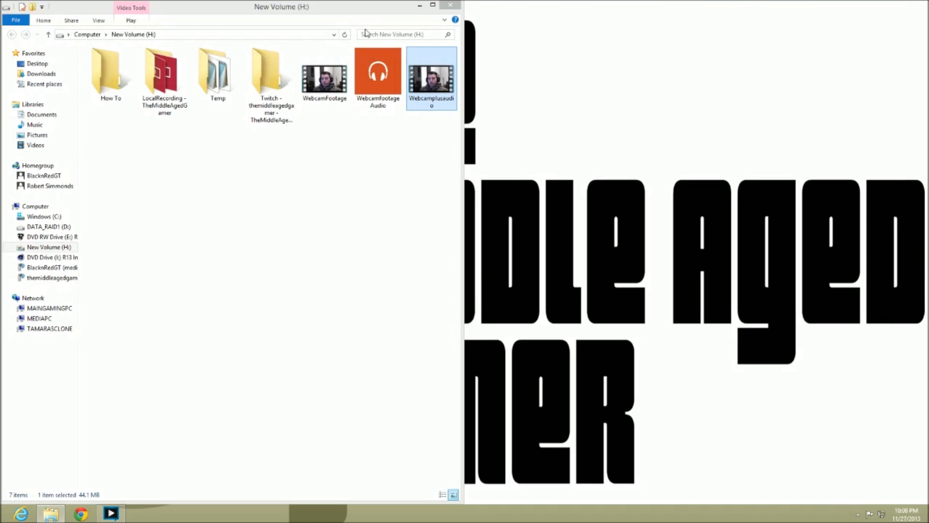
Play the exported Webcamplusaudio video to check its sync and return to the desktop
double_click(433, 96)
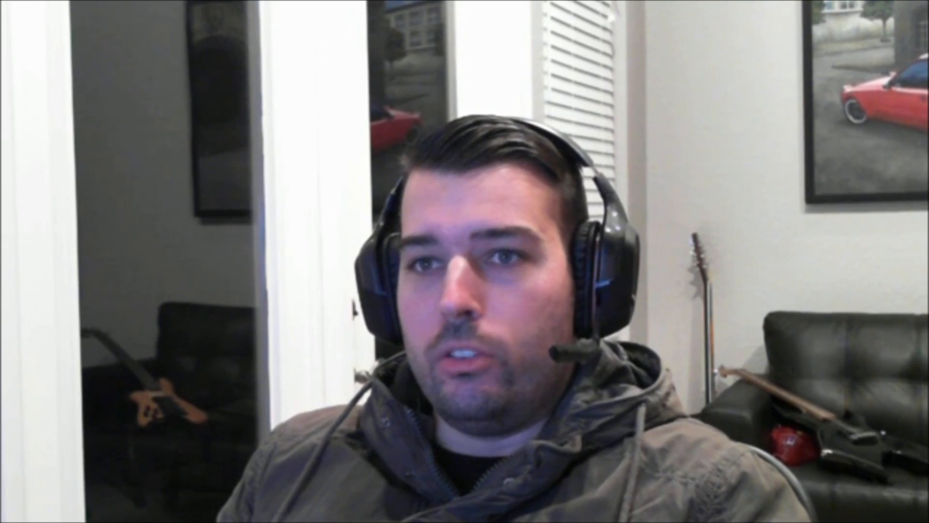
key("super")
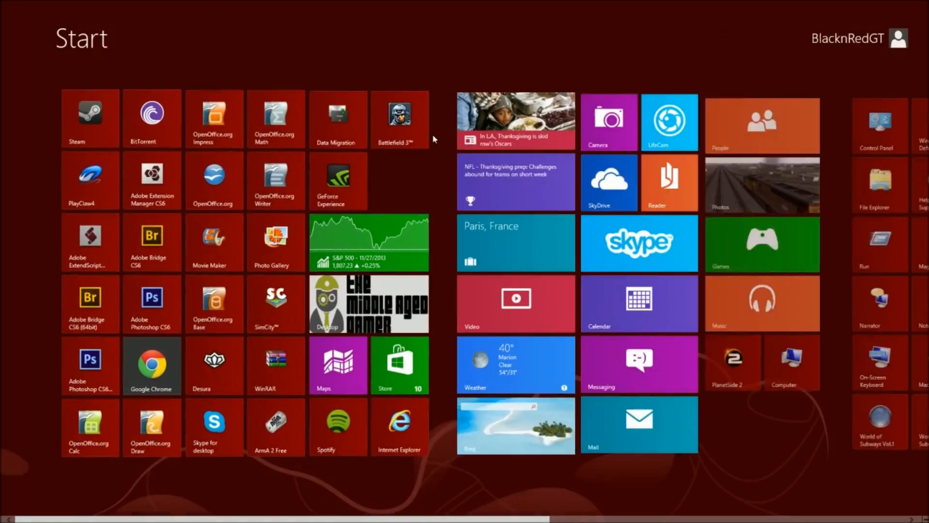
left_click(382, 312)
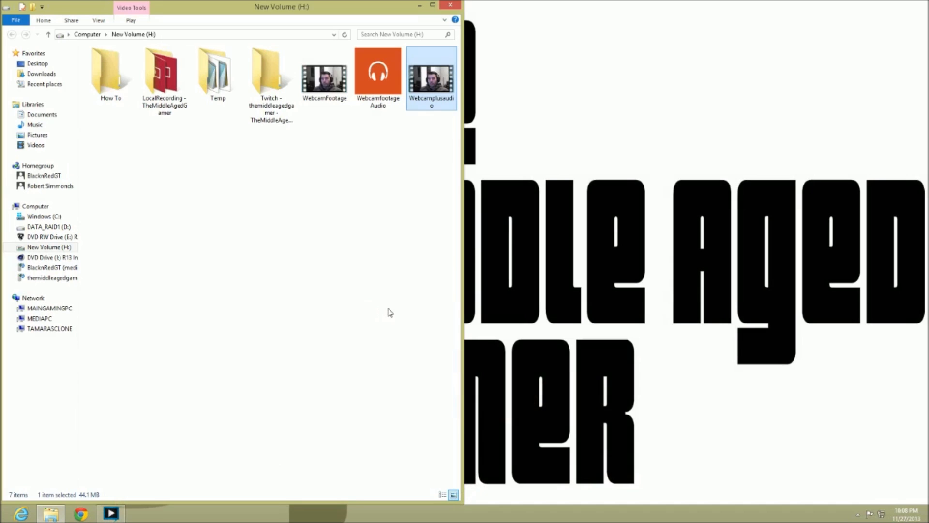
Dock the New Volume (H:) window on the opposite half of the screen and launch Vegas Pro from the desktop's Tools folder
left_click_drag(351, 10, 928, 15)
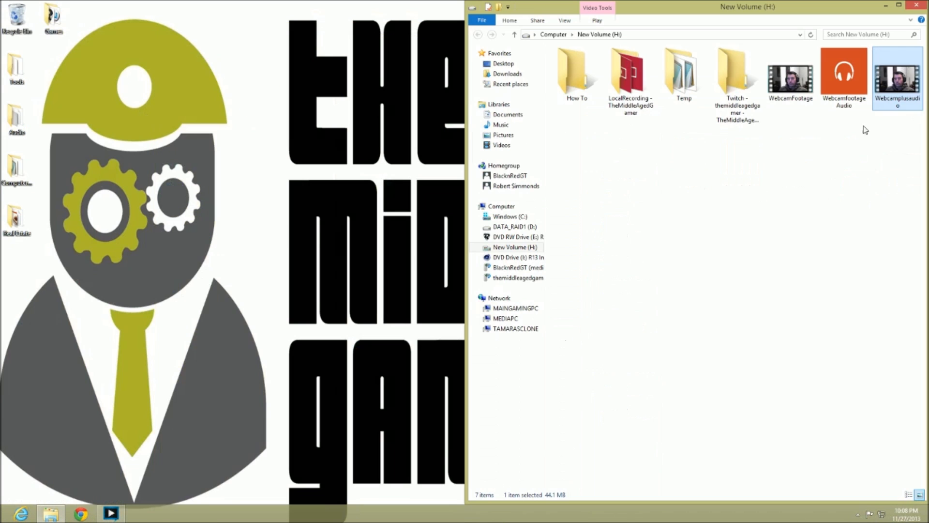
double_click(15, 121)
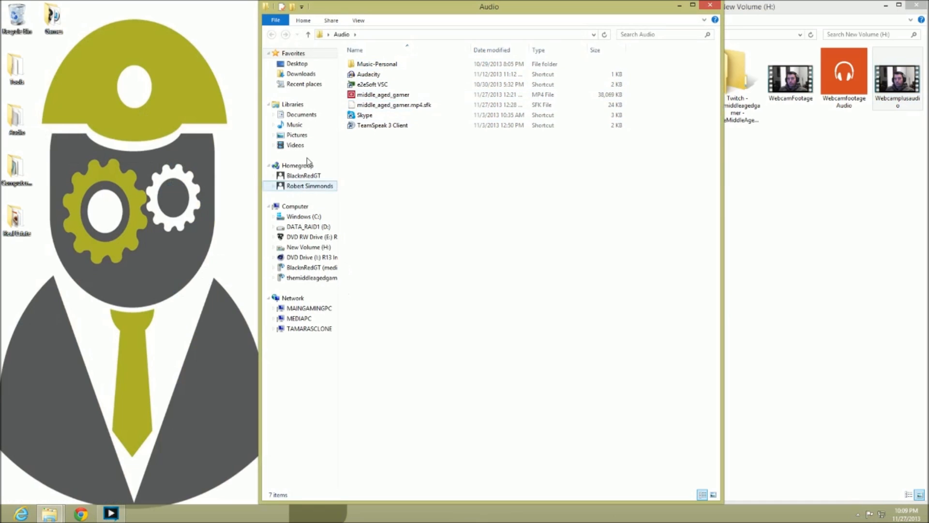
left_click(717, 7)
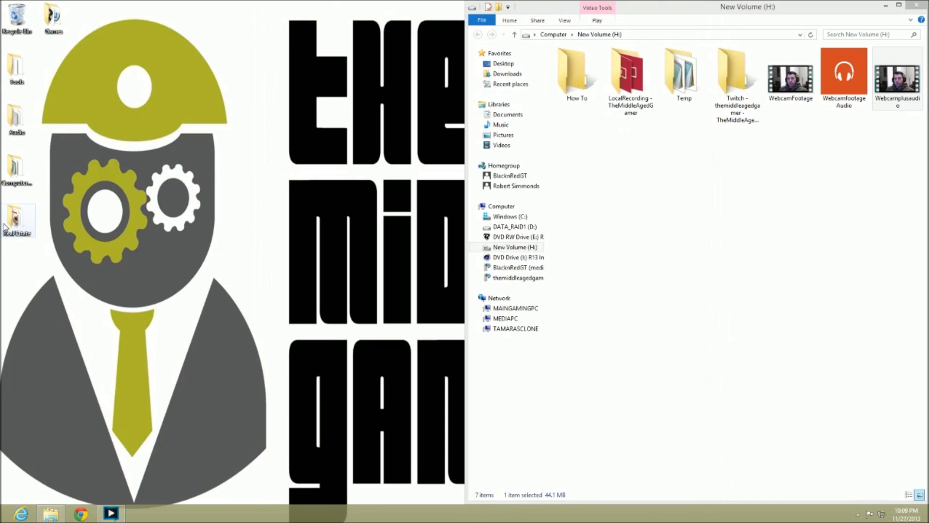
double_click(16, 73)
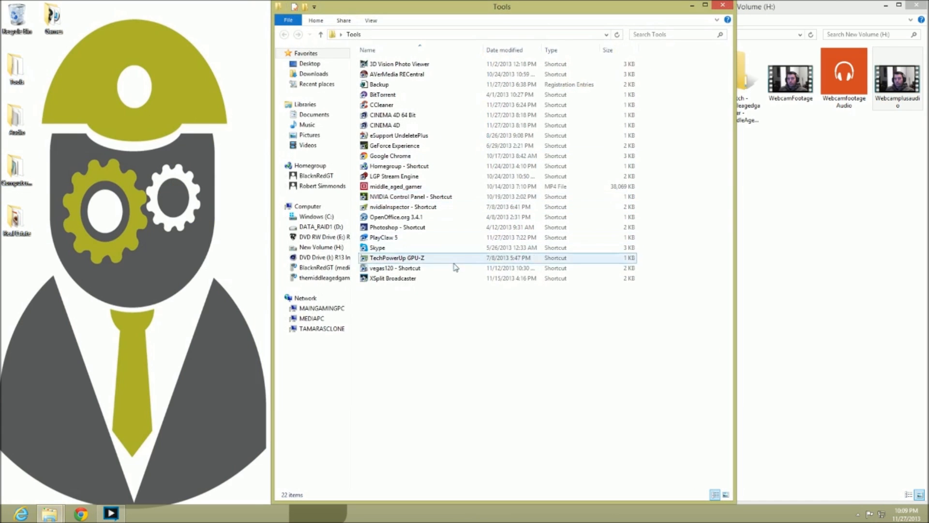
double_click(404, 269)
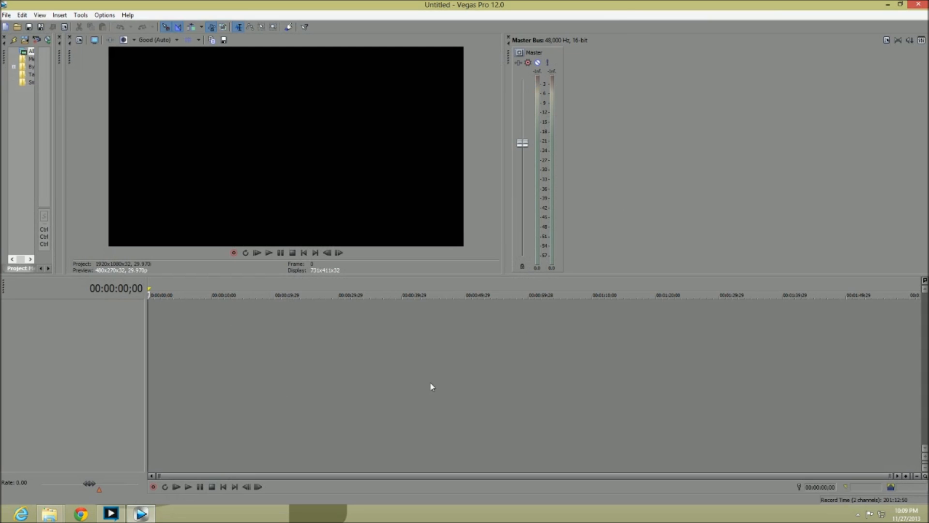
Dock Vegas Pro beside the folder window and add the WebcamFootage video at the start of its timeline
left_click_drag(605, 5, 1, 8)
left_click(867, 225)
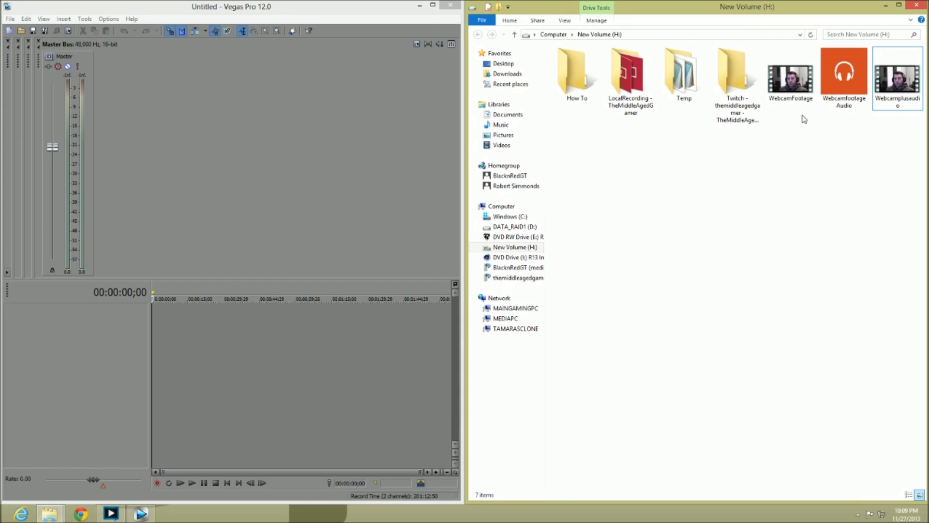
left_click_drag(806, 80, 112, 320)
left_click_drag(173, 323, 174, 326)
left_click(285, 202)
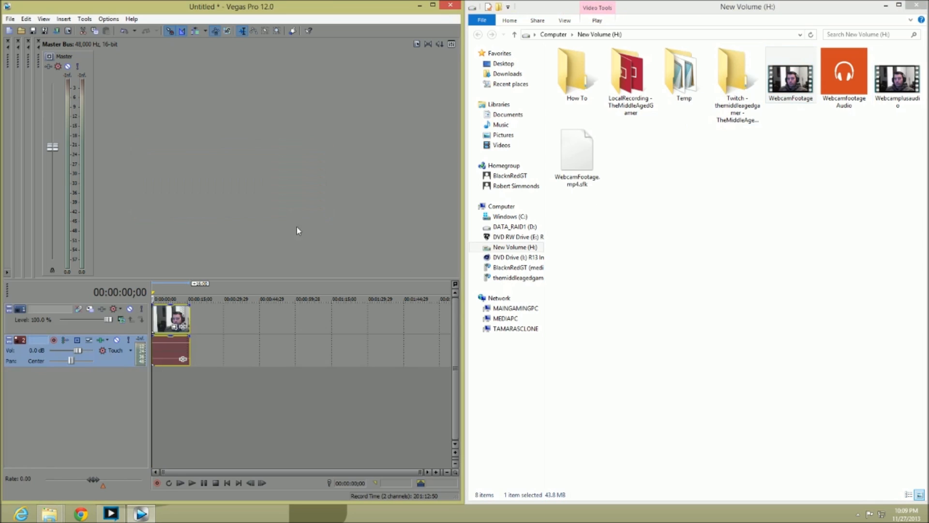
Add the Webcamfootage Audio file on a new track below the webcam clip and maximize Vegas Pro
left_click(845, 76)
left_click_drag(226, 383, 227, 389)
left_click(433, 5)
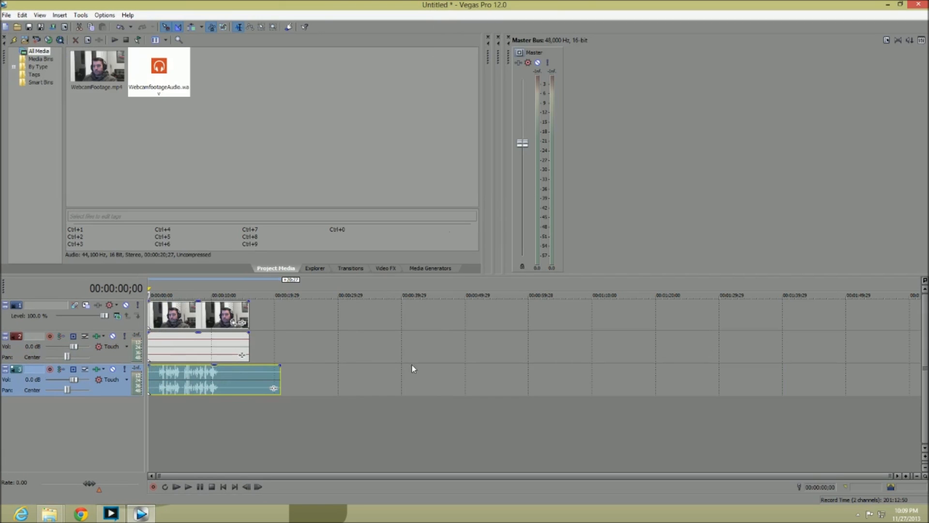
Place the playhead at 00:00:07;25 and narrow the media and trimmer panes to reveal the video preview
left_click(202, 352)
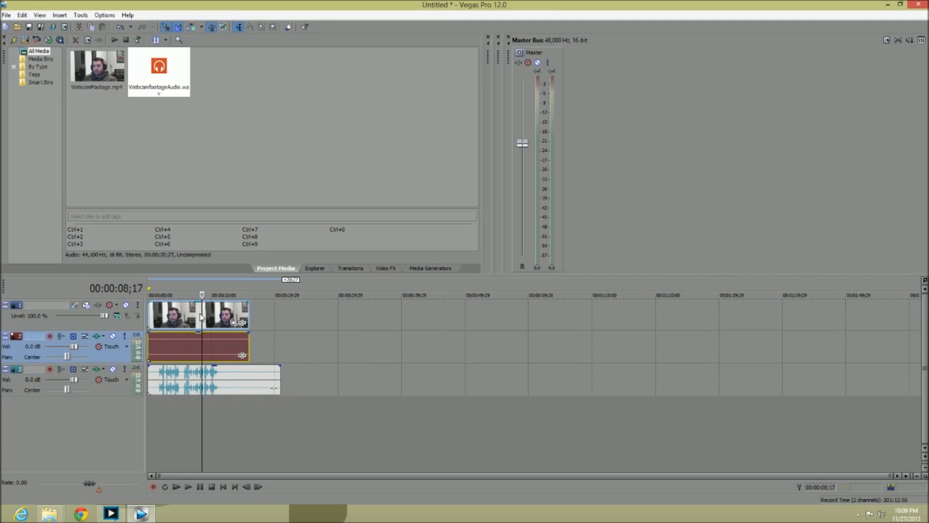
left_click_drag(203, 294, 198, 295)
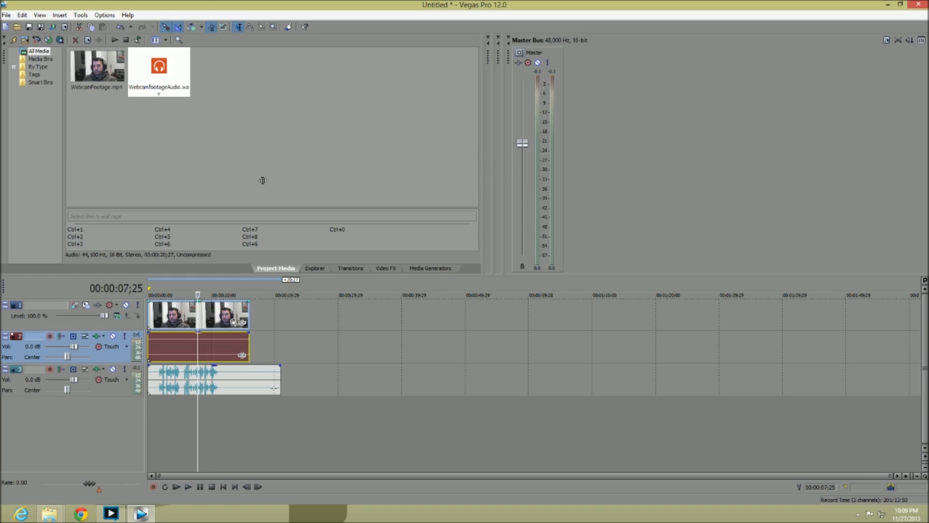
left_click_drag(483, 169, 114, 170)
left_click_drag(491, 143, 185, 147)
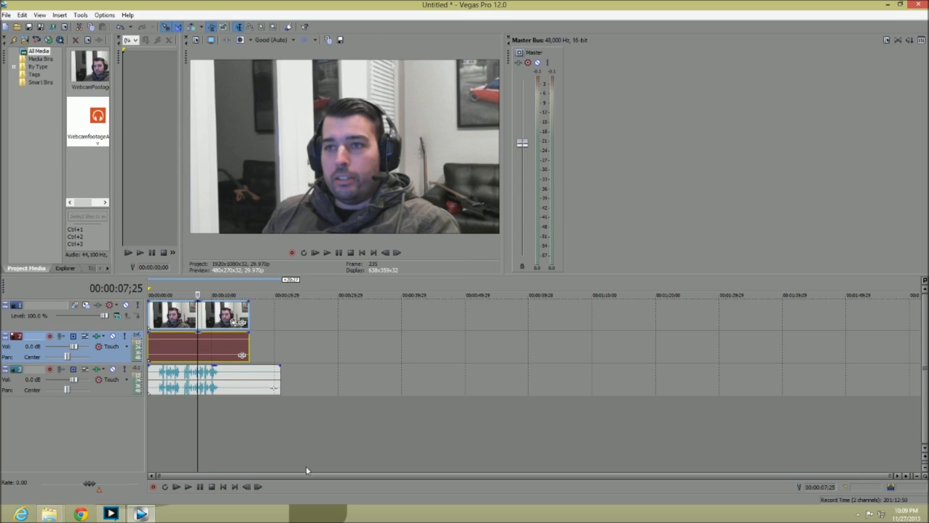
Try to delete the webcam clip's own audio while it is still grouped with the video, and undo the deletion
right_click(221, 353)
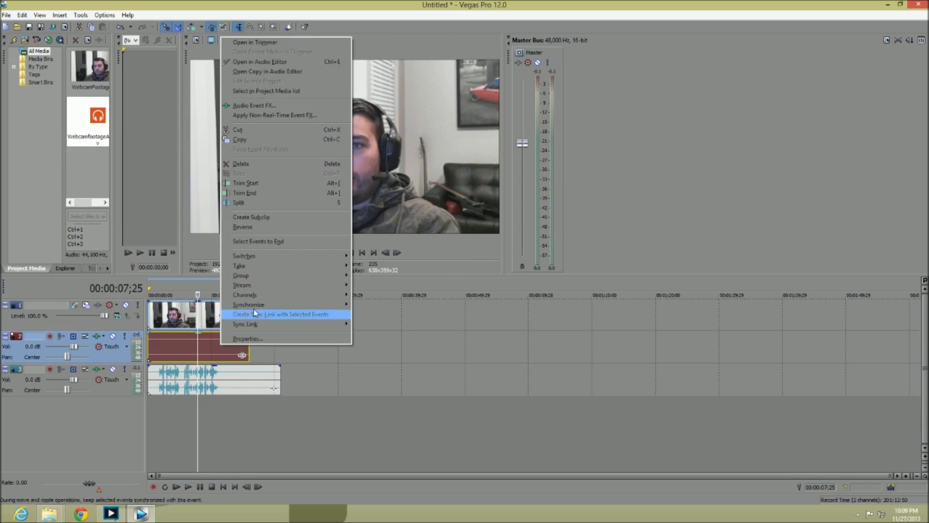
mouse_move(275, 280)
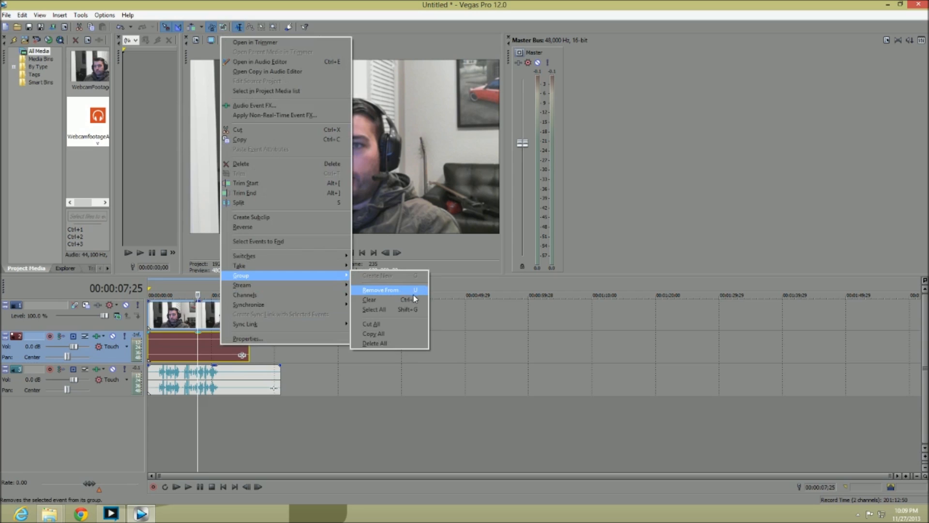
left_click(344, 439)
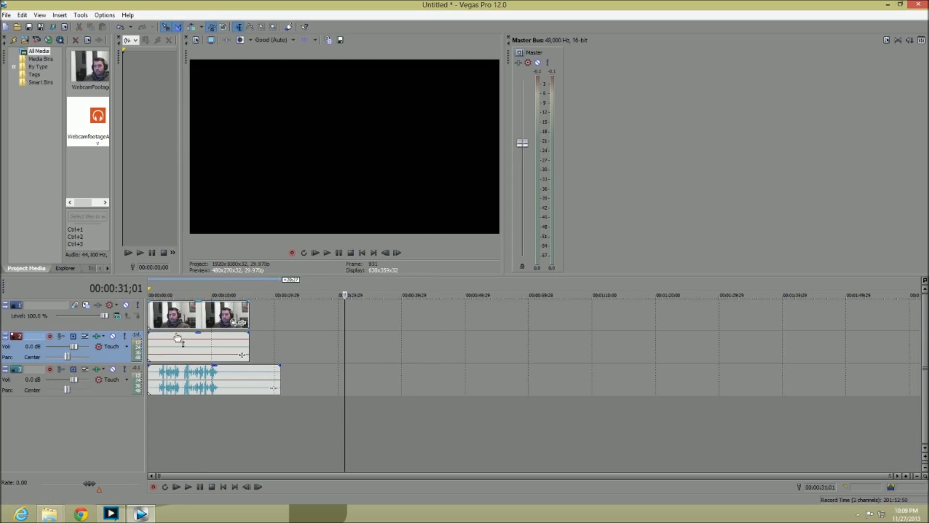
left_click(177, 343)
key("Delete")
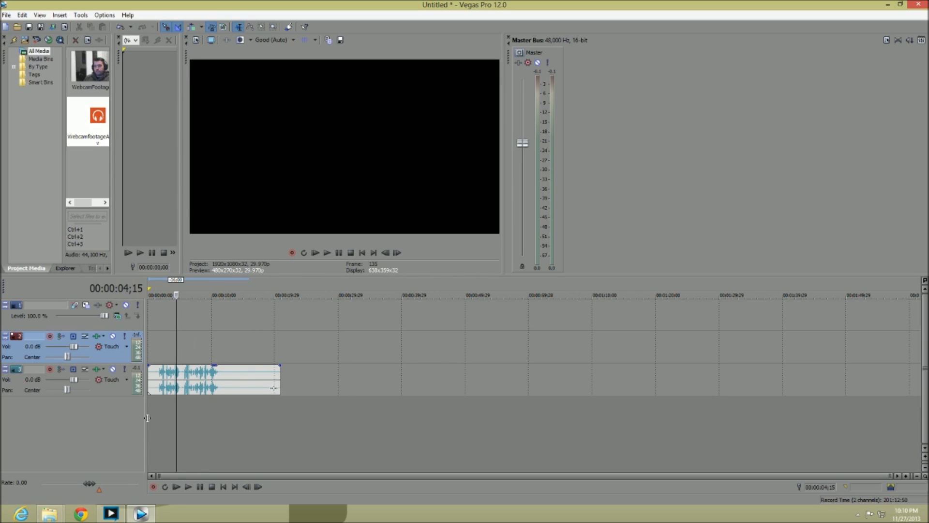
left_click(22, 15)
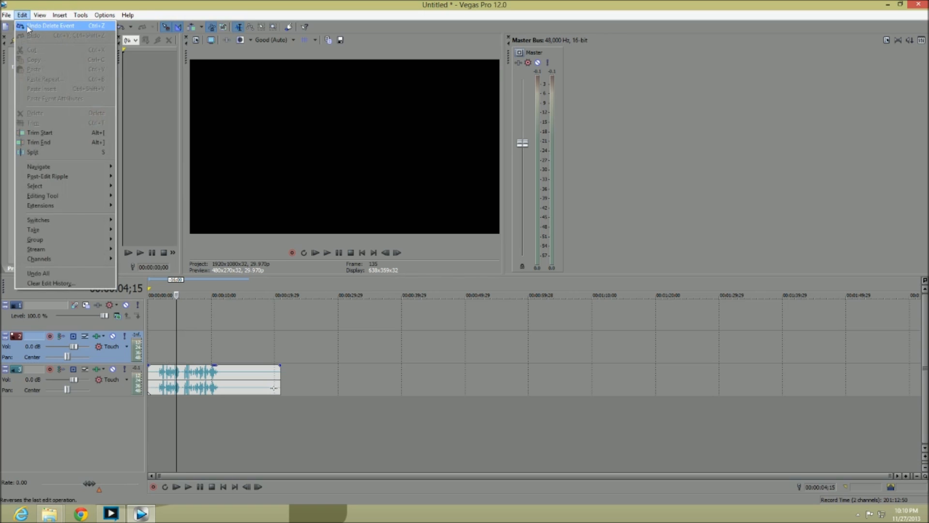
left_click(30, 27)
Remove the webcam clip's own audio event from its group, and delete that event along with its emptied track
right_click(186, 340)
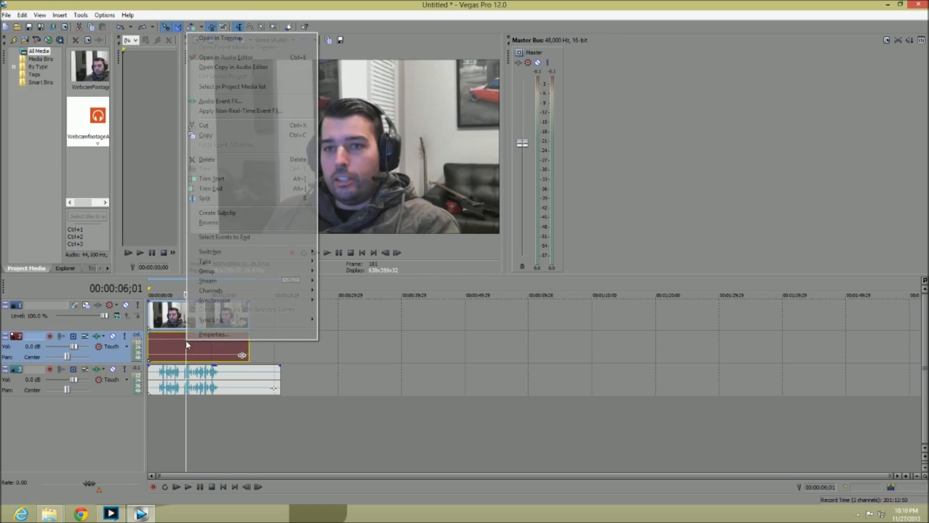
mouse_move(237, 276)
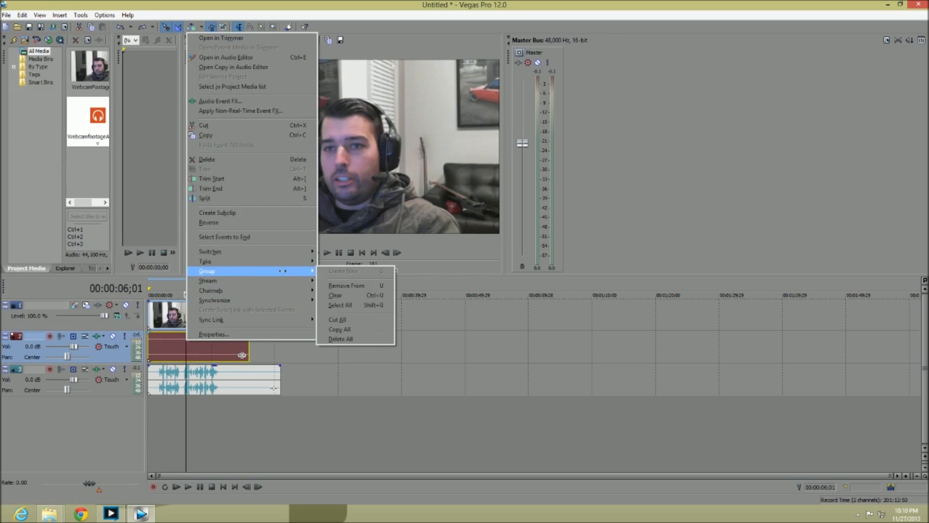
left_click(333, 286)
left_click(214, 343)
key("Delete")
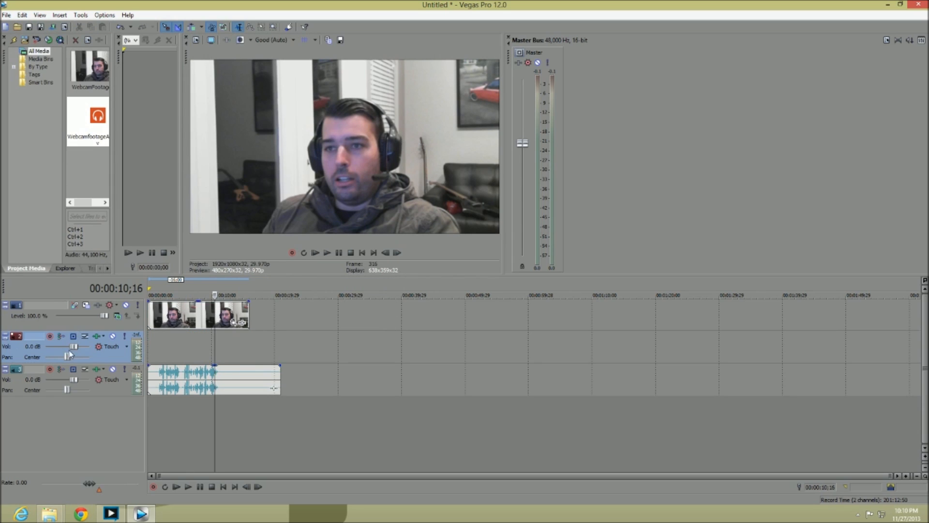
right_click(108, 357)
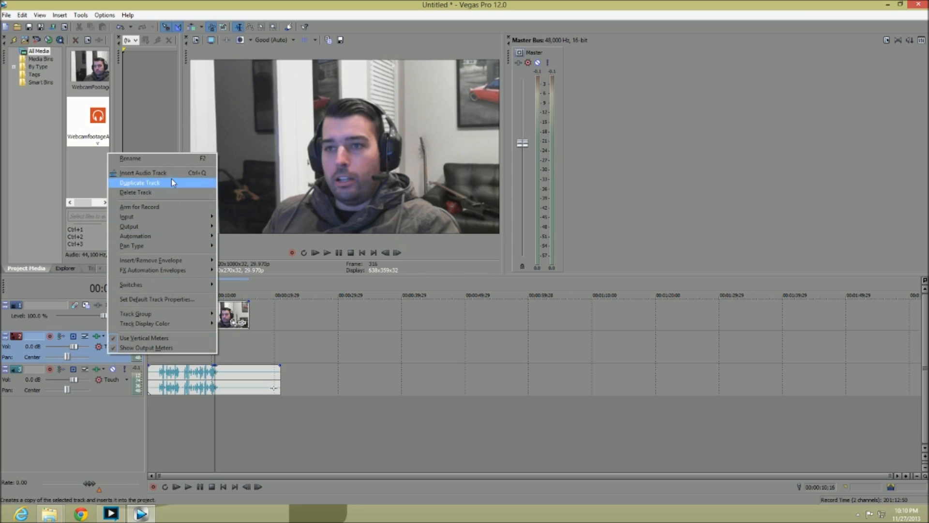
left_click(170, 193)
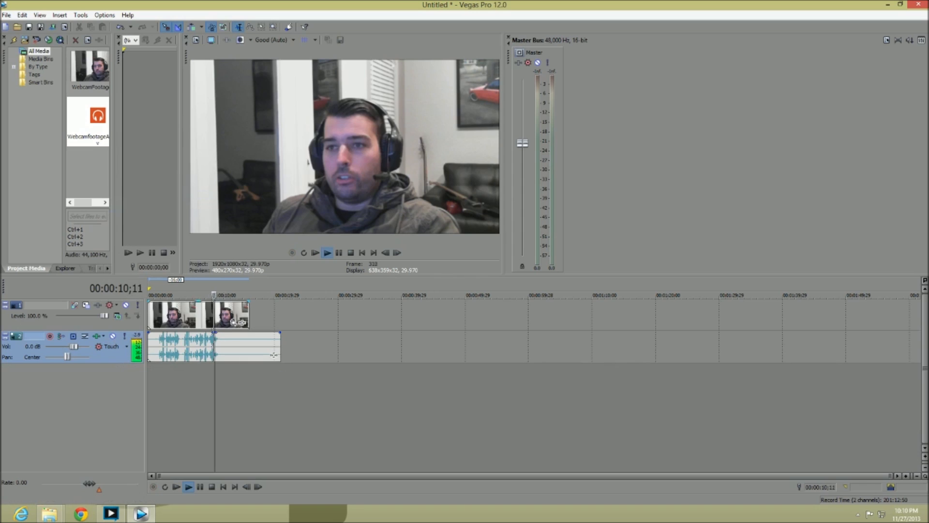
Play the middle of the webcam clip with the separate audio, and return the playhead to 00:00:00;00
key("space")
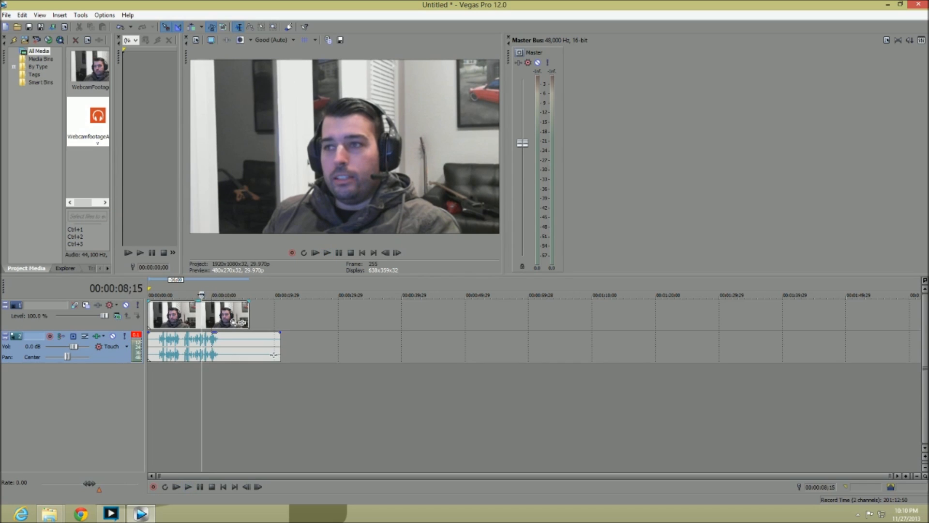
key("space")
left_click(197, 293)
key("space")
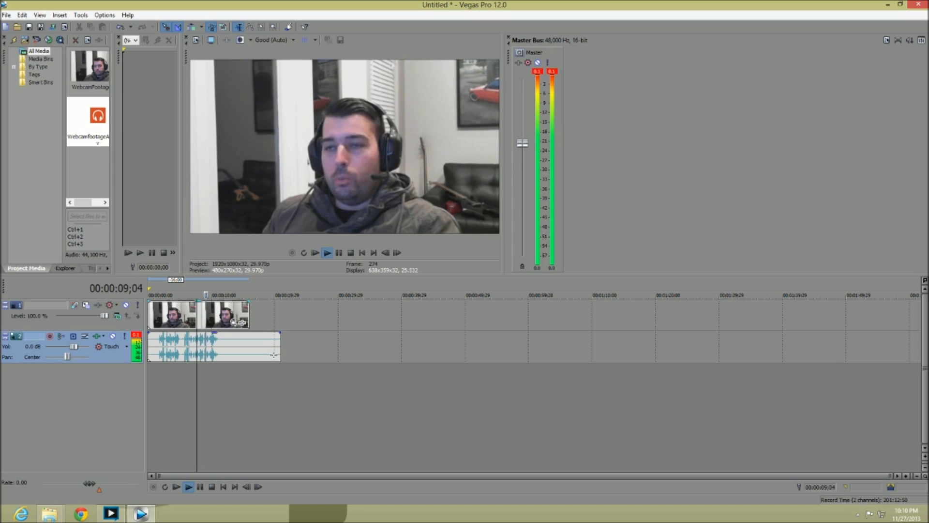
left_click_drag(207, 294, 104, 290)
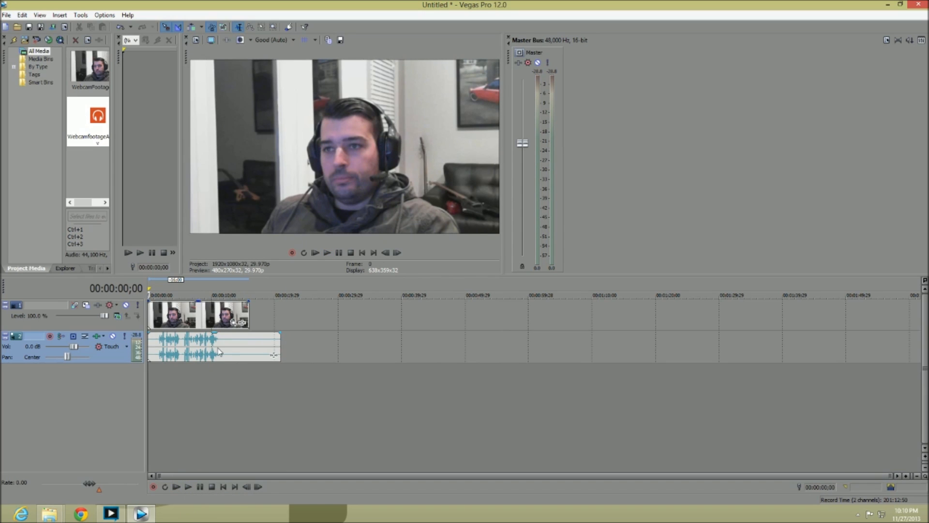
Play the timeline from the start to compare the recorded voice with the lip movement, and pause
scroll(197, 350, "up", 8)
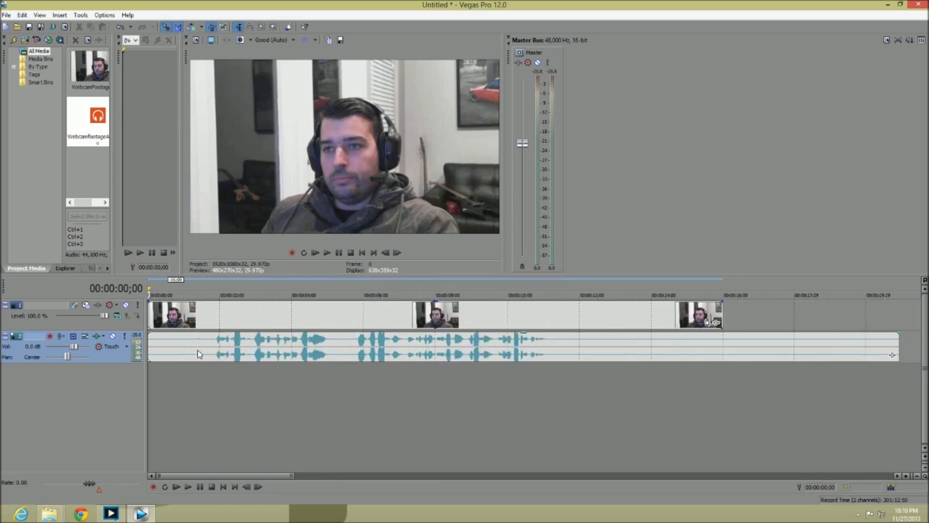
scroll(216, 354, "down", 4)
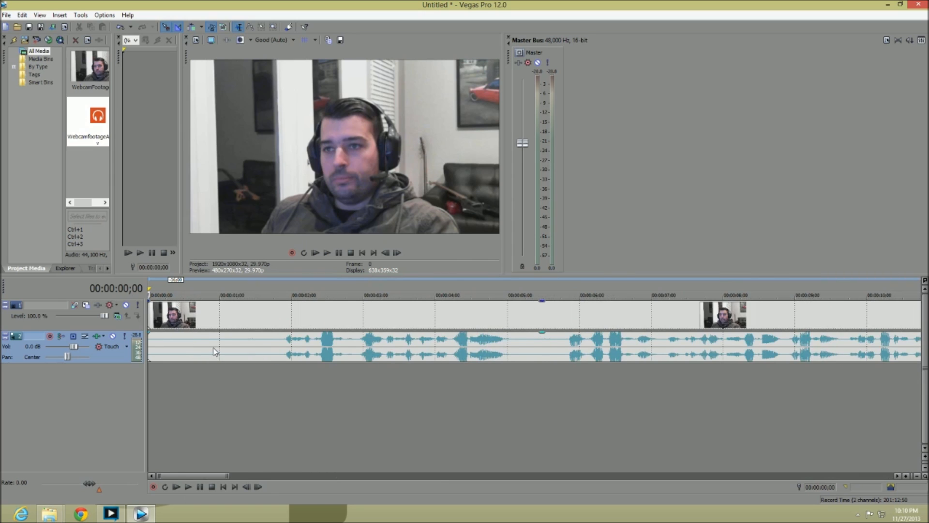
left_click(188, 487)
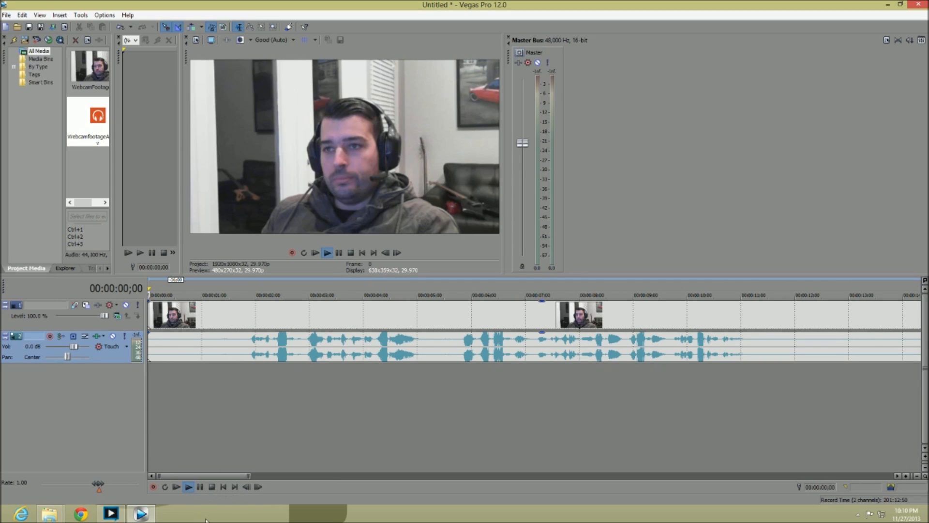
left_click(201, 488)
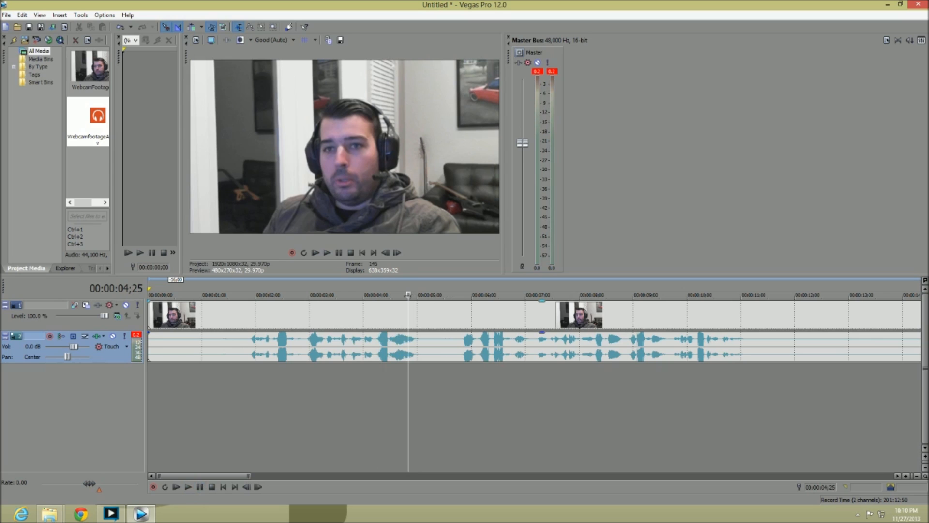
Shift the audio clip along the timeline so its speech starts at 00:00:02;26, and play it back to check the sync
left_click_drag(408, 294, 302, 295)
left_click_drag(195, 347, 245, 348)
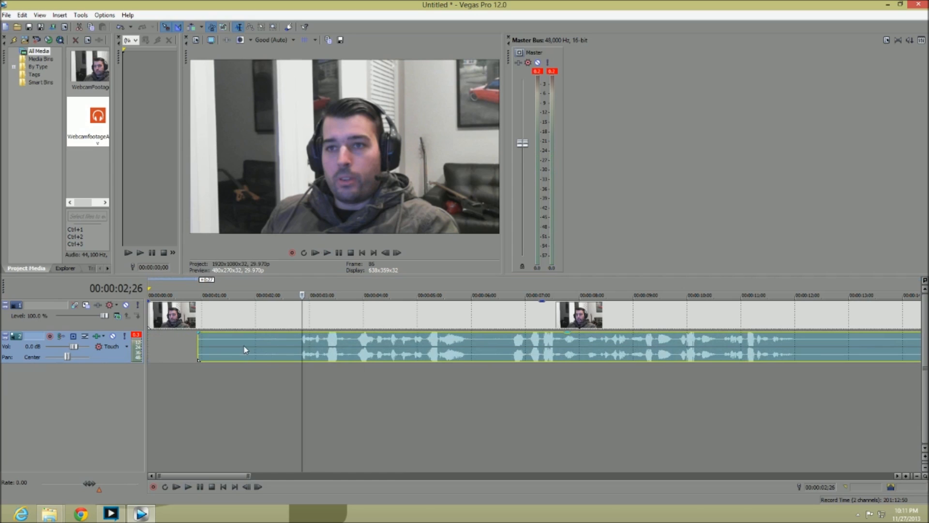
key("space")
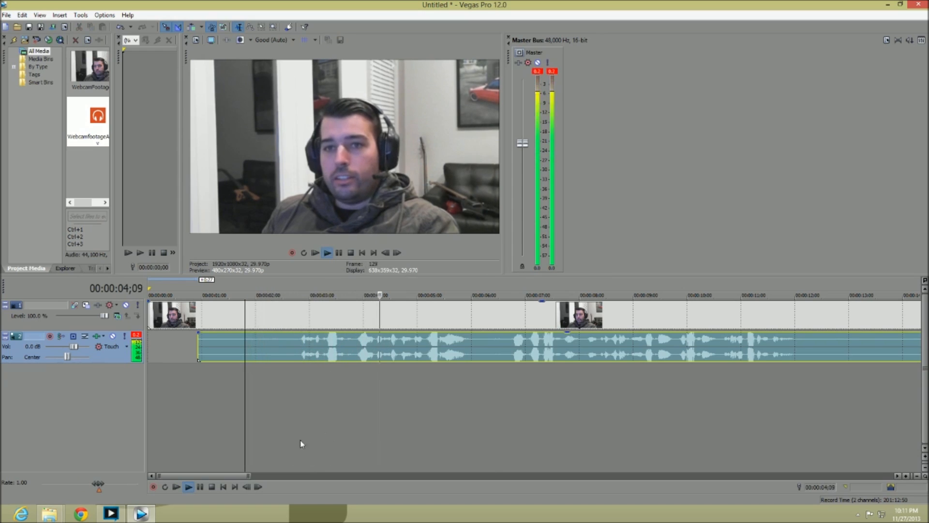
left_click(200, 486)
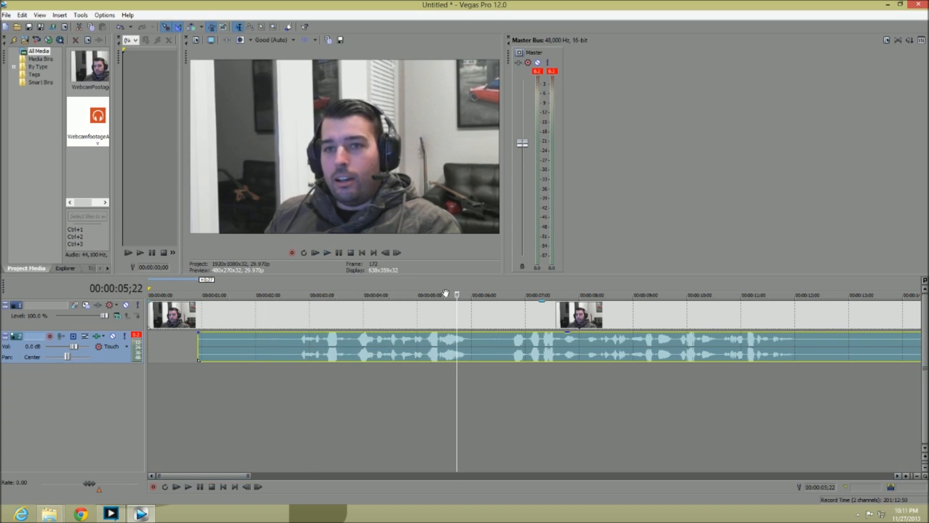
Move the audio clip further along so its speech starts at 00:00:03;23, and check the sync by playing from 00:00:02;15
mouse_move(458, 294)
left_mouse_down()
mouse_move(260, 294)
mouse_move(352, 295)
left_mouse_up()
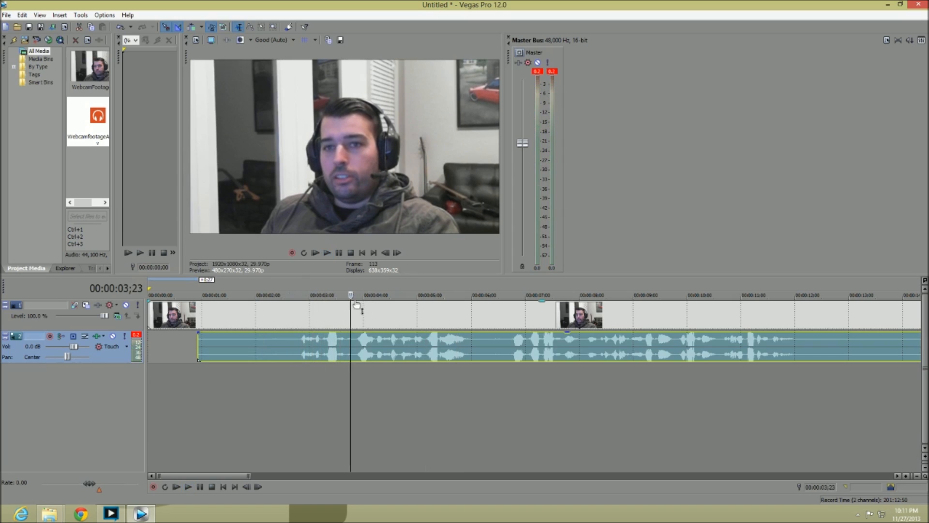
left_click_drag(273, 352, 321, 346)
left_click_drag(350, 295, 283, 295)
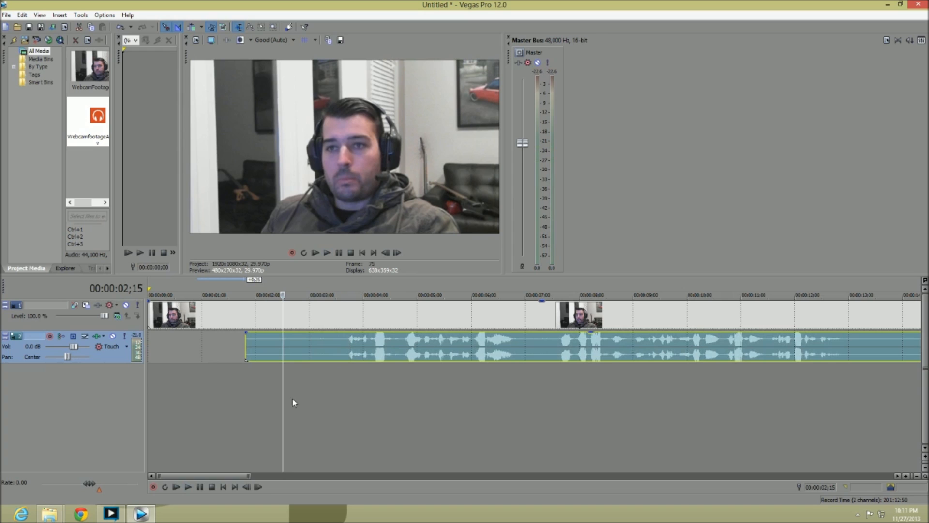
left_click(188, 487)
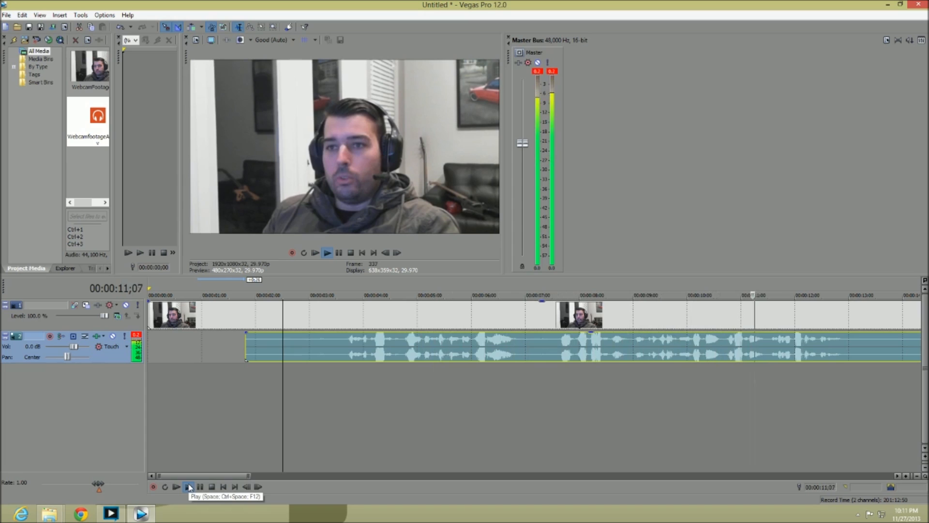
left_click(200, 486)
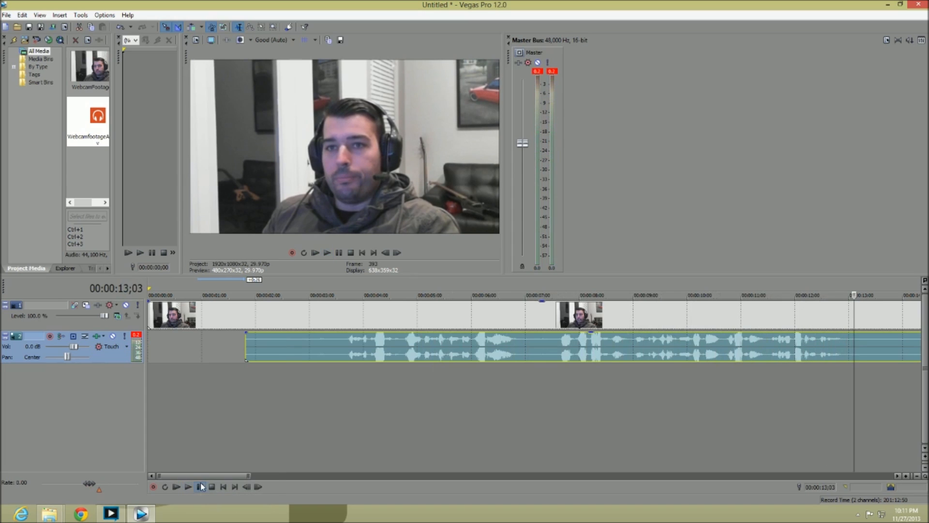
Examine the start of the speech closely between about 00:00:03;13 and 00:00:04;00, playing it to compare voice and lips
left_click_drag(854, 295, 345, 316)
scroll(409, 363, "up", 6)
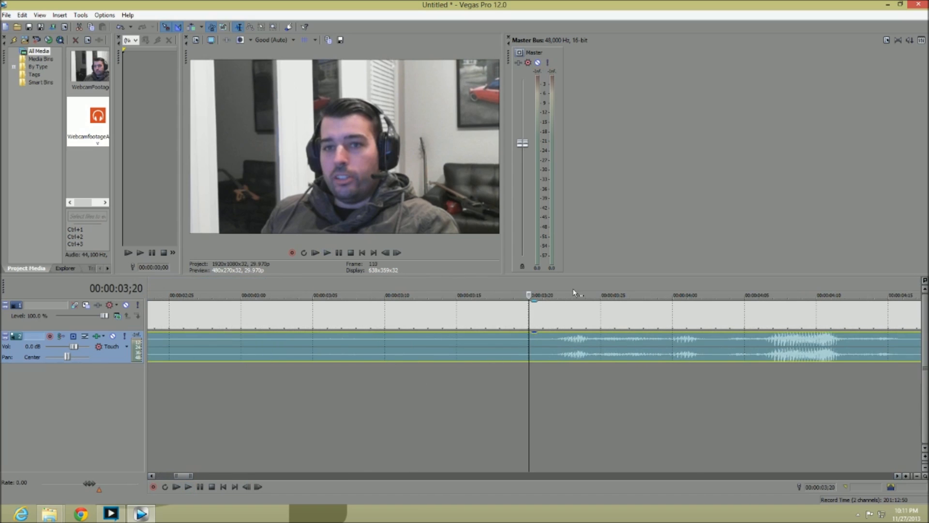
key("space")
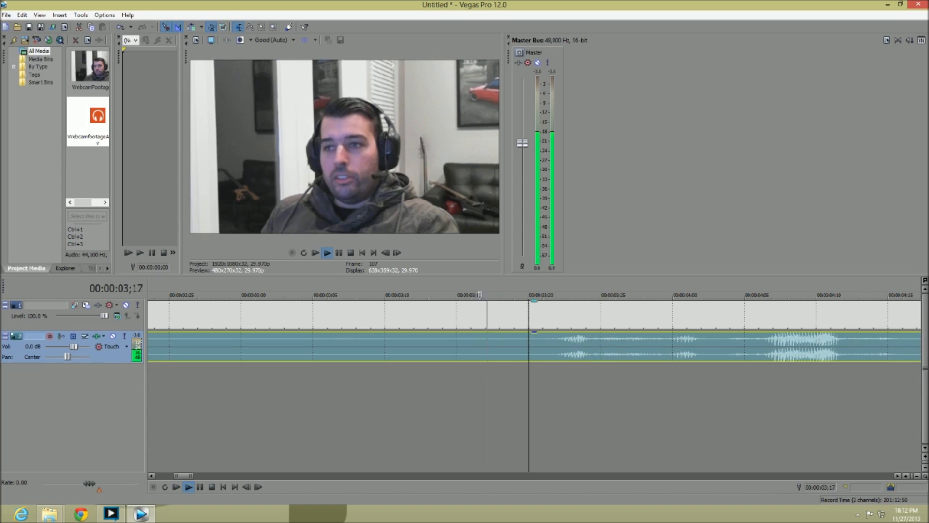
key("space")
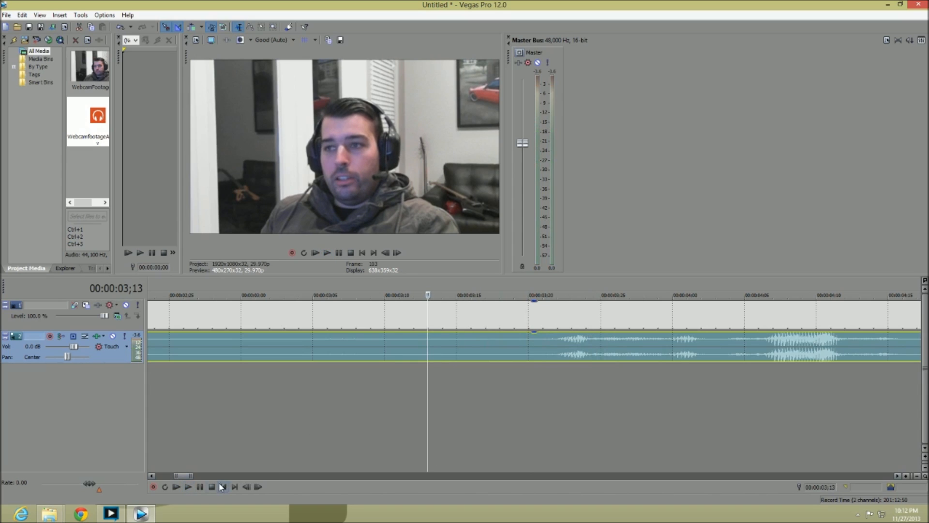
left_click(188, 487)
left_click(201, 487)
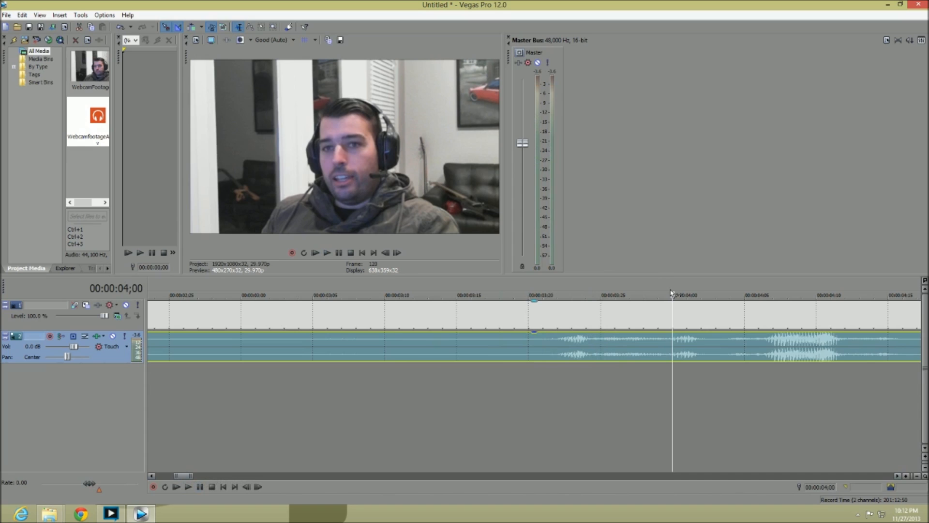
Play both tracks from 00:00:02;28 to check the sync over a longer passage, and pause
scroll(671, 294, "down", 5)
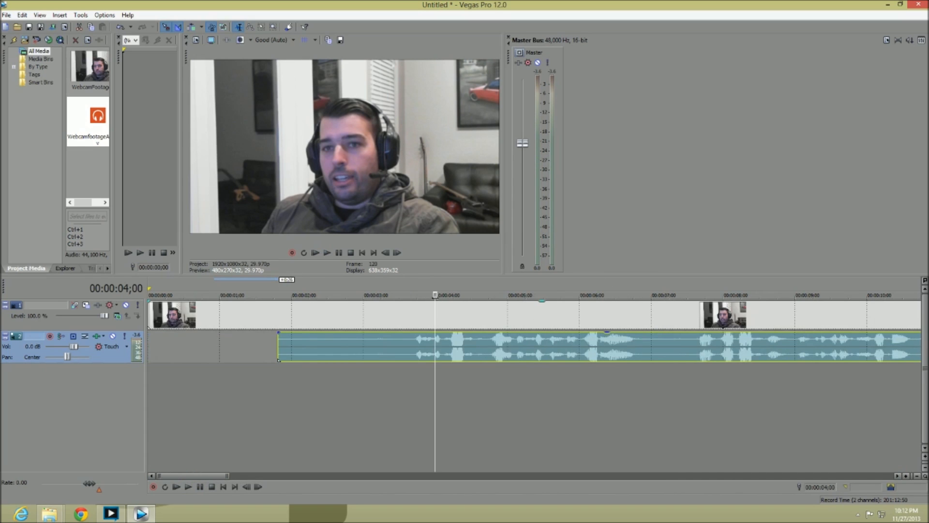
key("k")
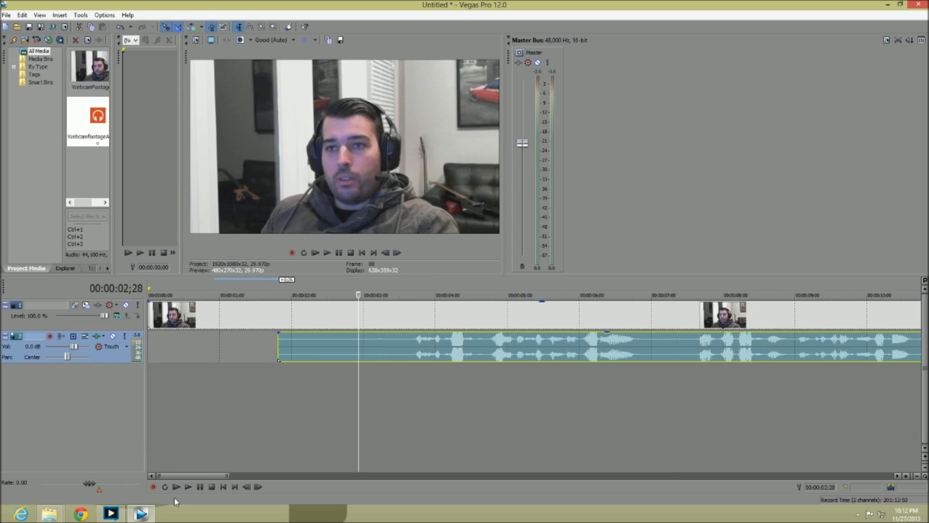
left_click(184, 487)
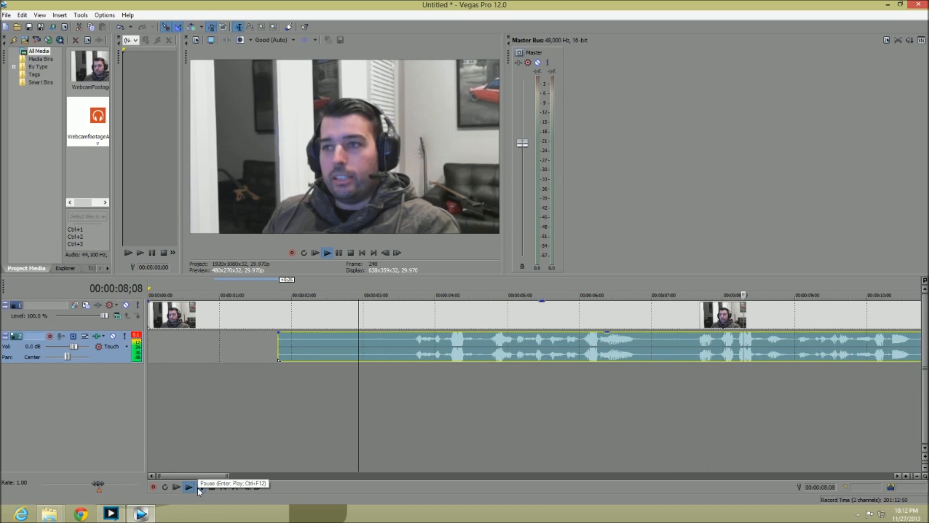
left_click(198, 487)
Check the frames at 00:00:03;12, 00:00:03;23 and 00:00:04;05, and select the webcam video together with the audio clip
left_click(392, 344)
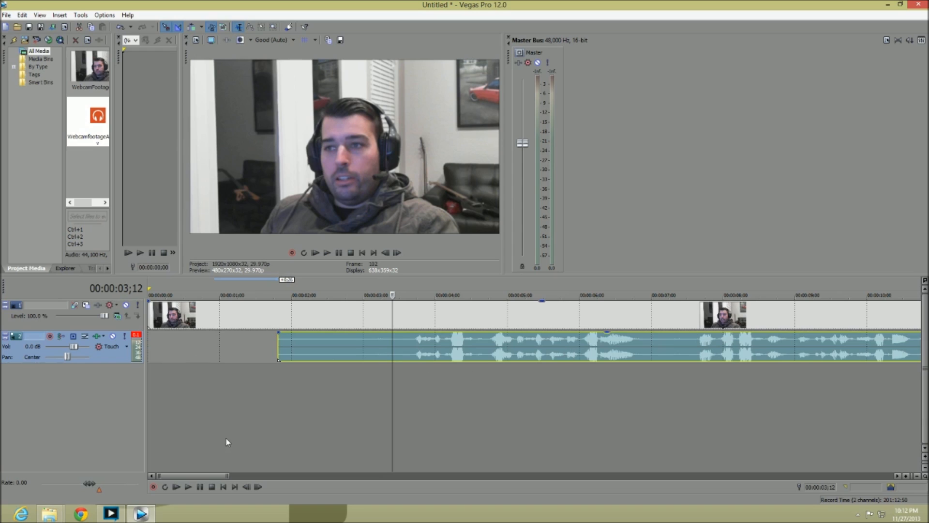
left_click(418, 344)
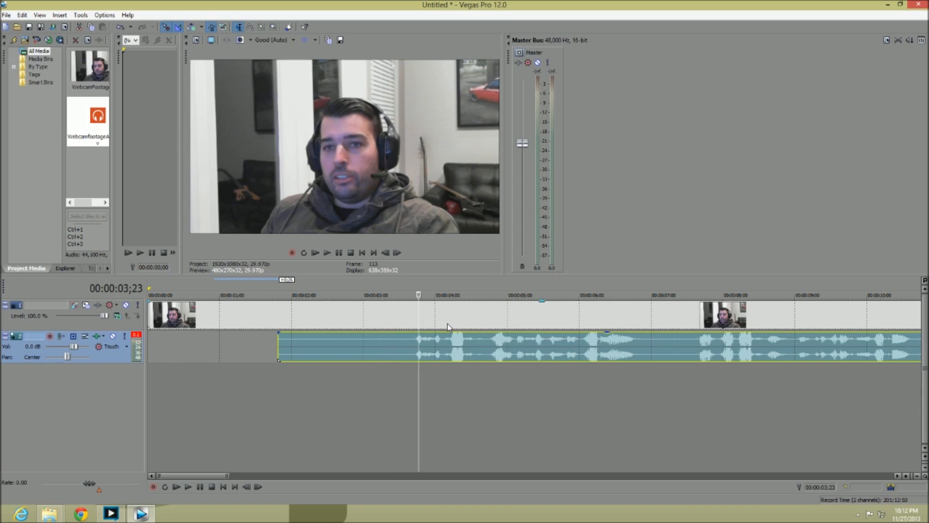
left_click(451, 358)
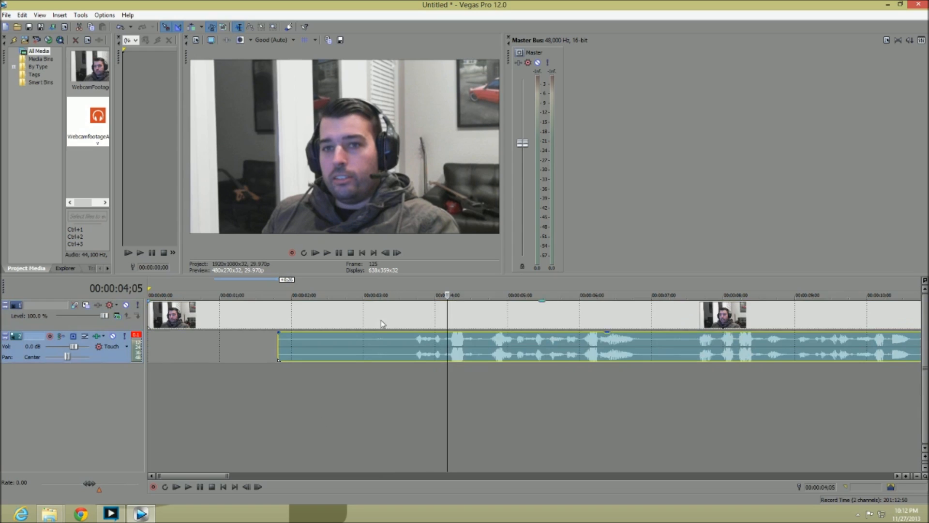
left_click(361, 315)
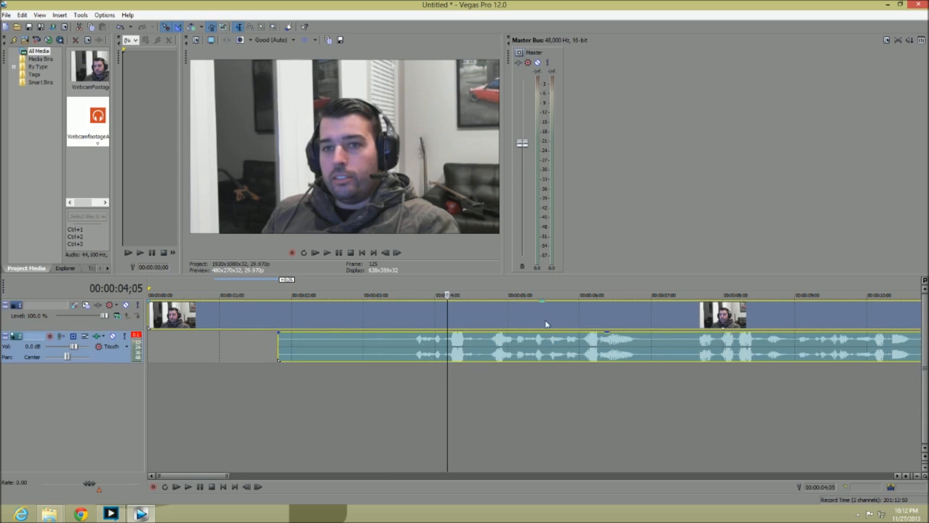
Group the webcam video with the audio clip and move the pair together a few seconds along the timeline
right_click(527, 312)
mouse_move(584, 445)
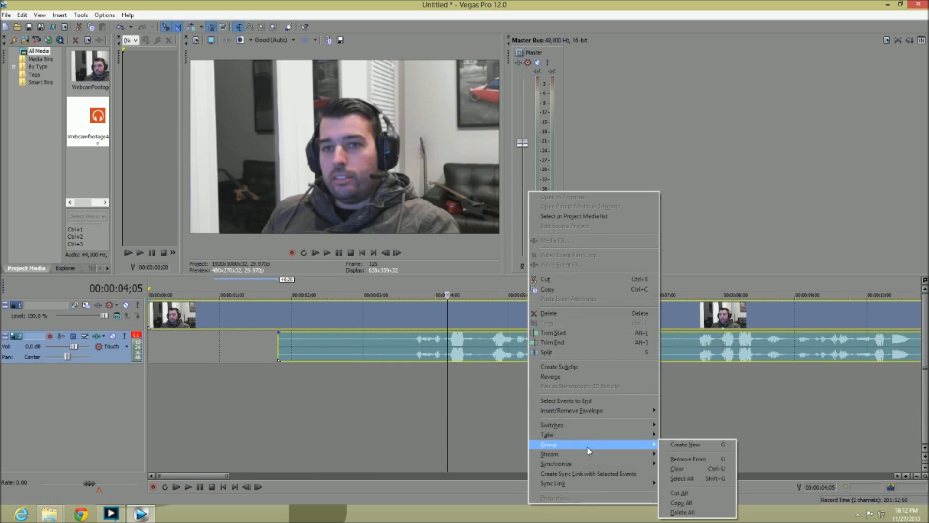
left_click(680, 446)
scroll(626, 400, "down", 5)
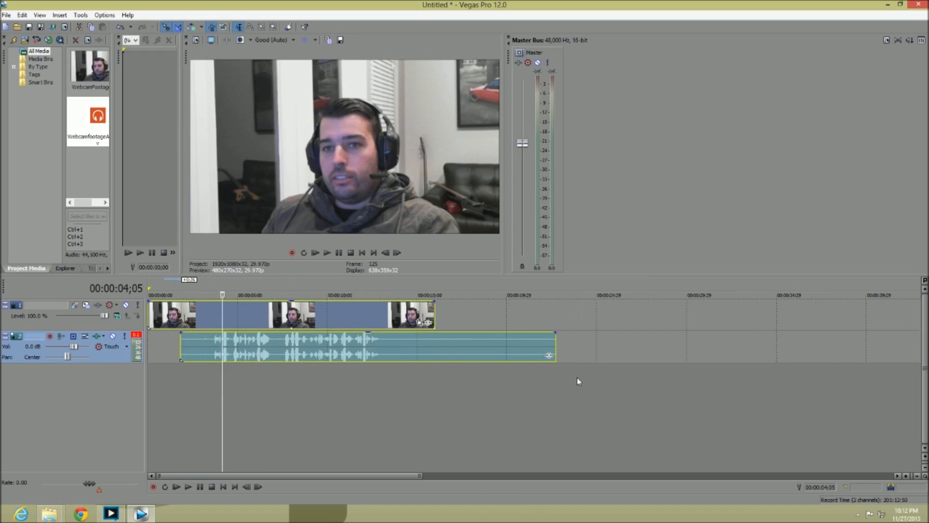
left_click_drag(248, 314, 310, 316)
left_click_drag(556, 355, 516, 355)
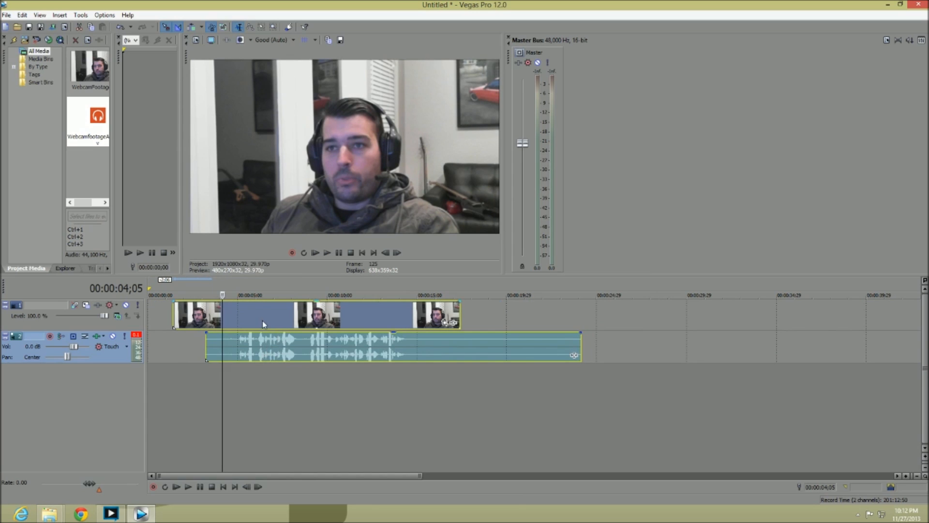
mouse_move(248, 321)
left_mouse_down()
mouse_move(236, 317)
mouse_move(274, 325)
mouse_move(244, 319)
left_mouse_up()
Split the grouped clips at 00:00:05;15, just before the speech starts, and delete the silent lead-in
key("space")
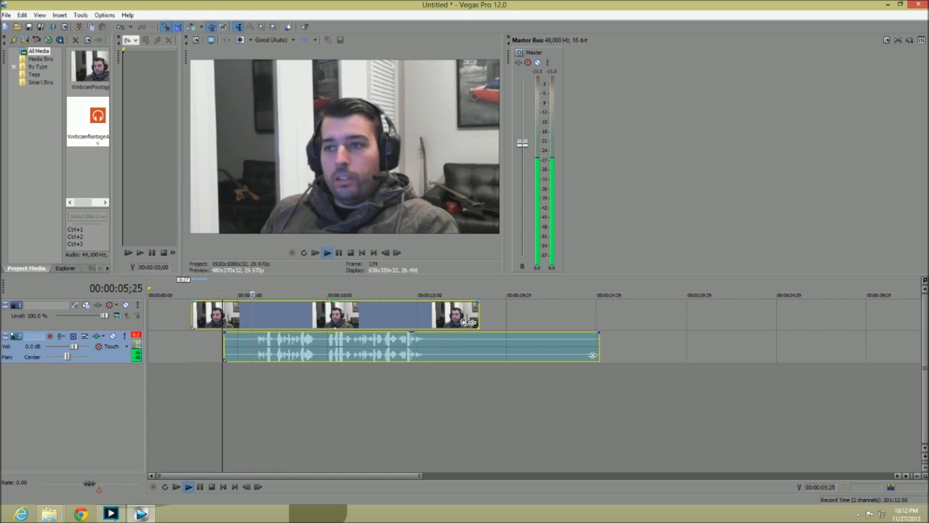
key("space")
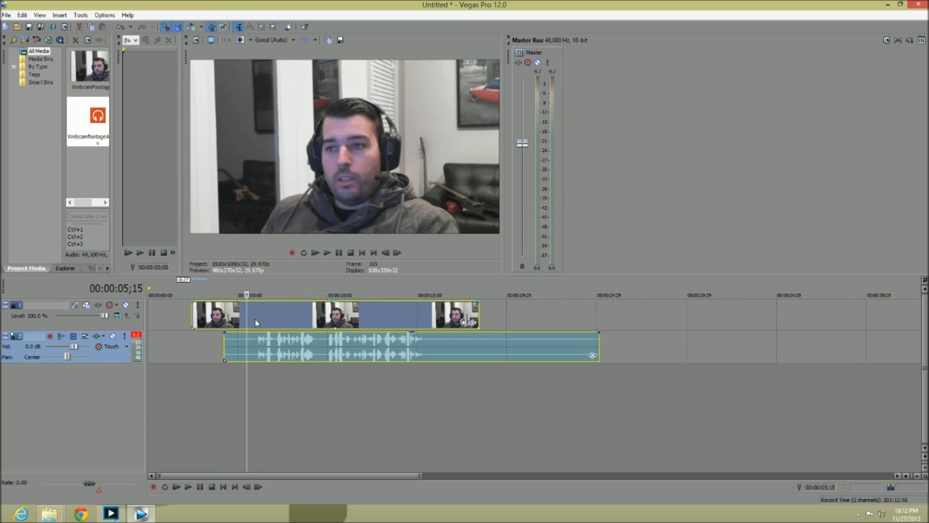
right_click(248, 314)
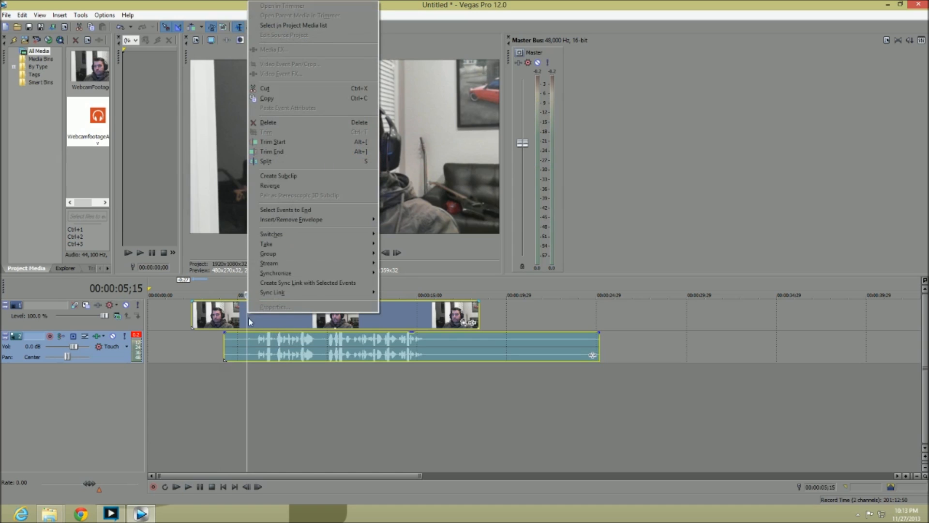
left_click(290, 162)
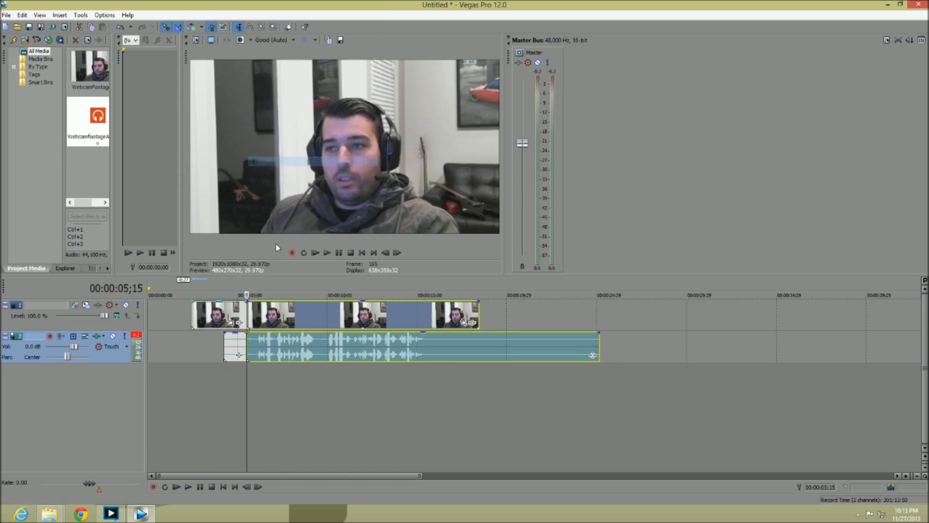
left_click(234, 345)
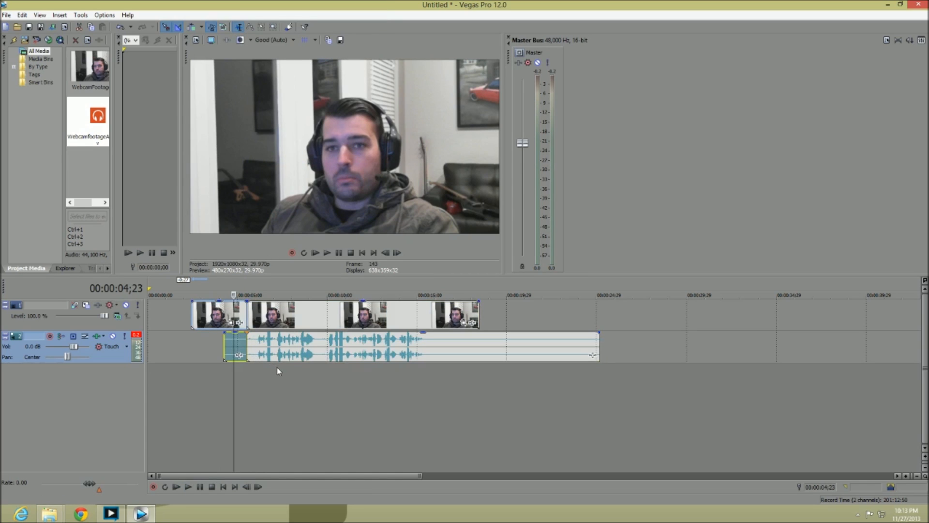
key("Delete")
Find the end of the speech by playback, split the grouped clips at 00:00:15;17, and delete the remainder
left_click(434, 322)
key("space")
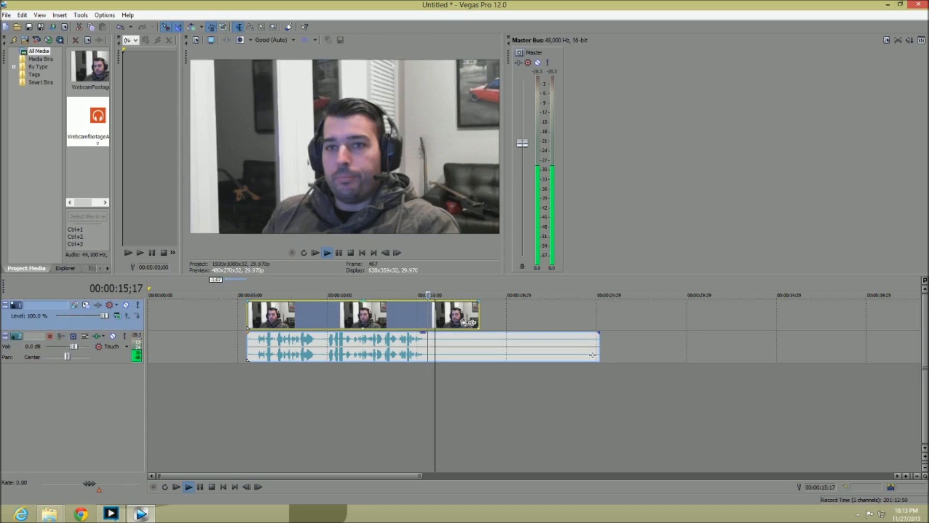
key("space")
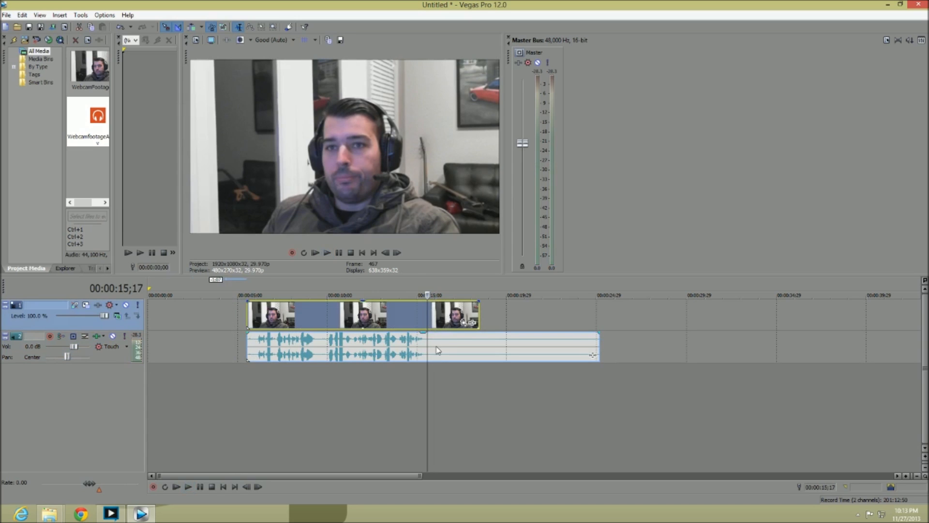
right_click(429, 318)
left_click(477, 165)
left_click(449, 311)
key("Delete")
Move the trimmed, grouped clips to the start of the timeline and return the cursor to 00:00:00;00
left_click_drag(355, 309, 165, 322)
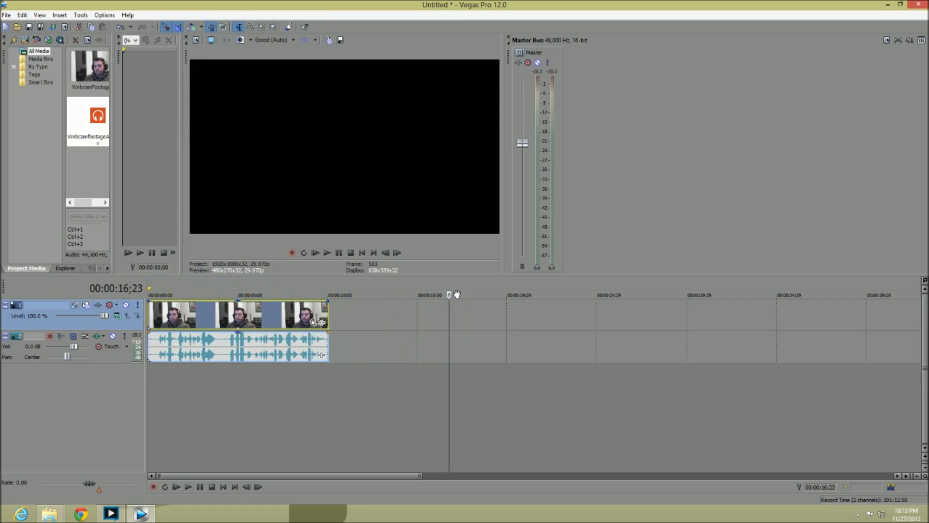
key("space")
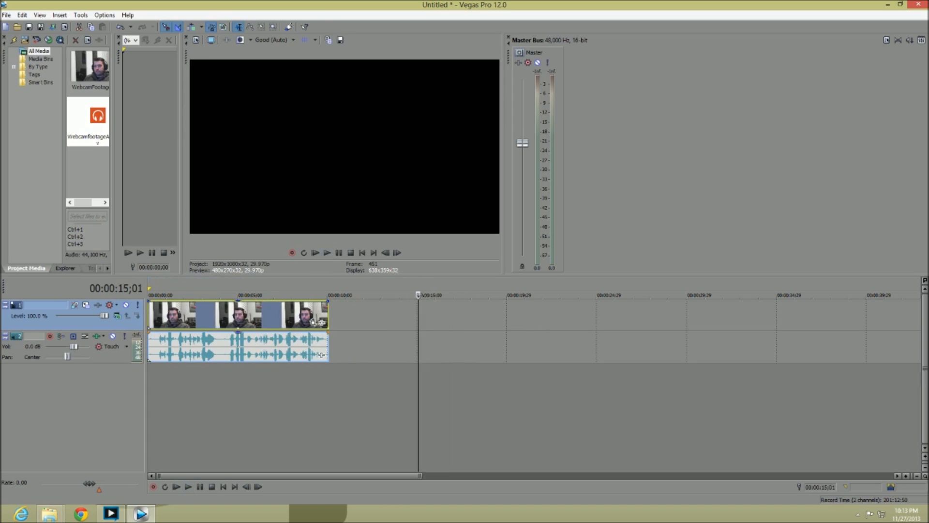
key("ctrl+Home")
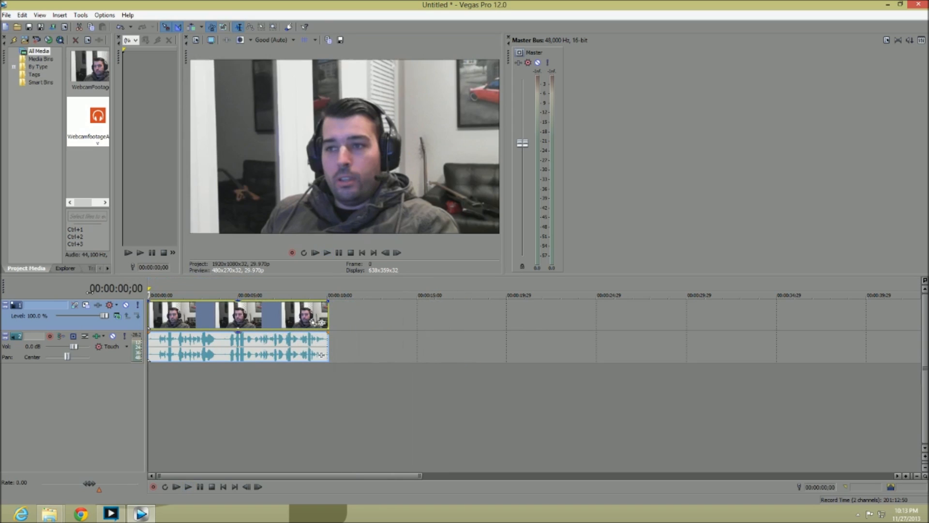
Render the project as FinalWebcamandAudio.mp4 with the YouTube Upload - 1080P template, and open the output folder when rendering completes
left_click(7, 16)
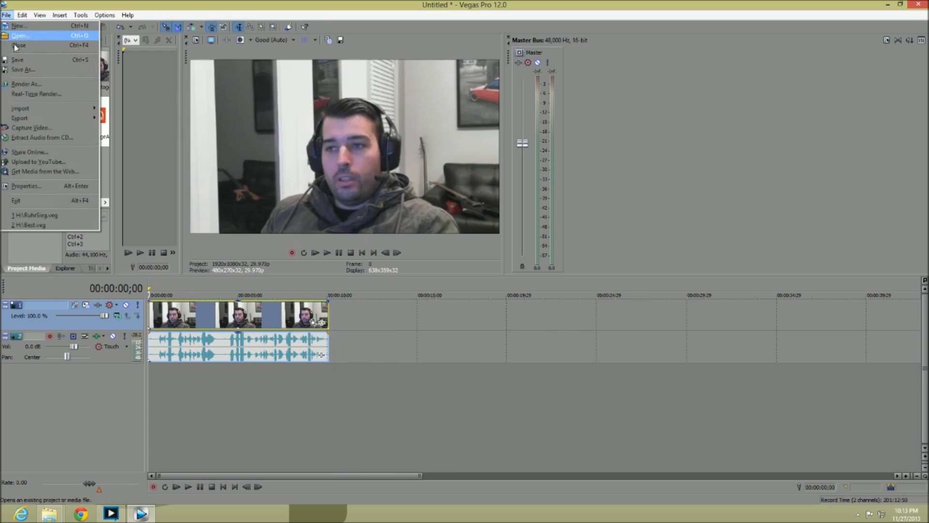
left_click(21, 83)
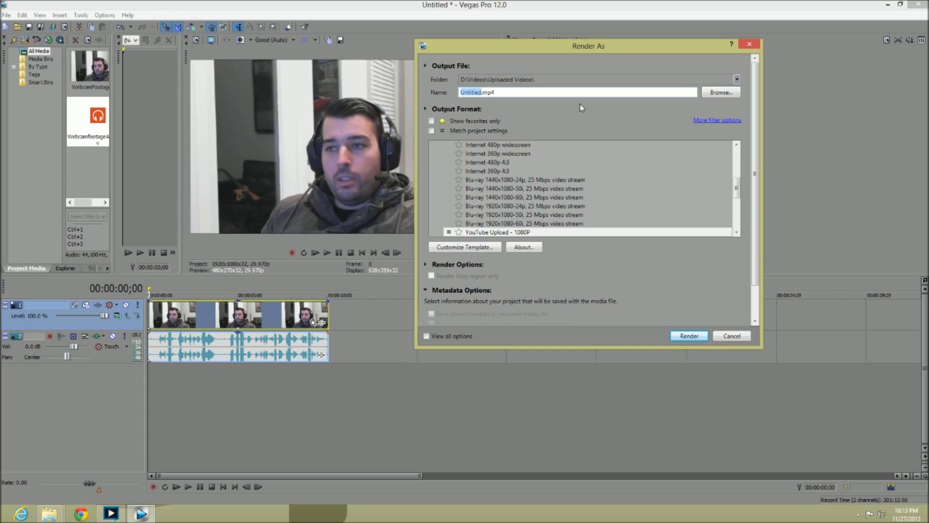
type("FinalWebcamandAudio")
left_click(678, 336)
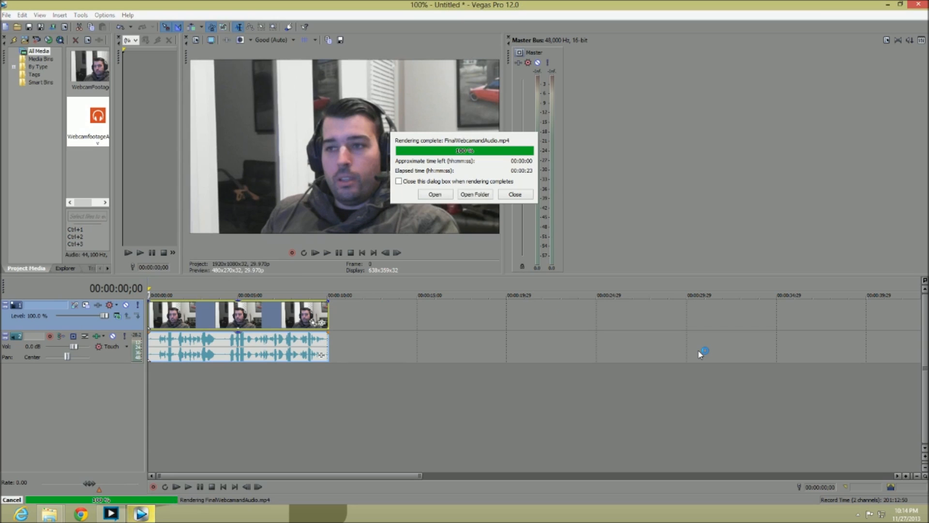
left_click(483, 196)
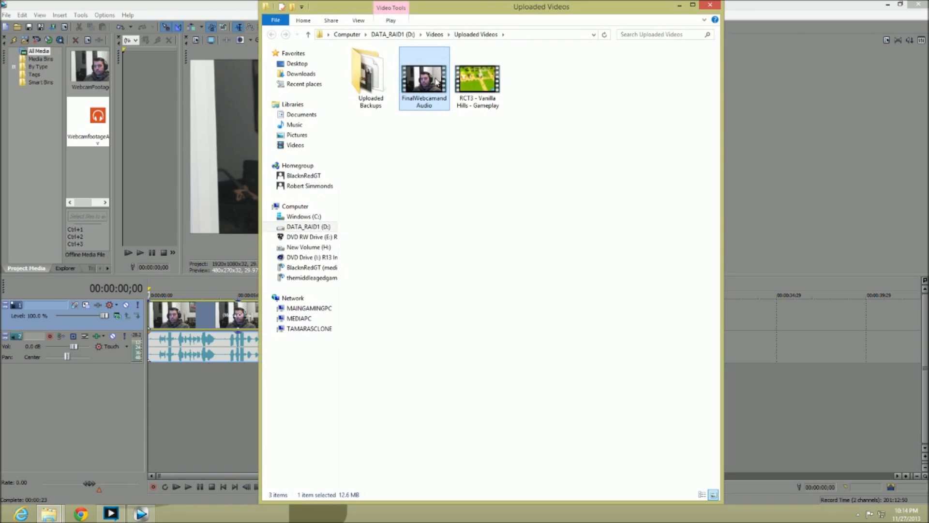